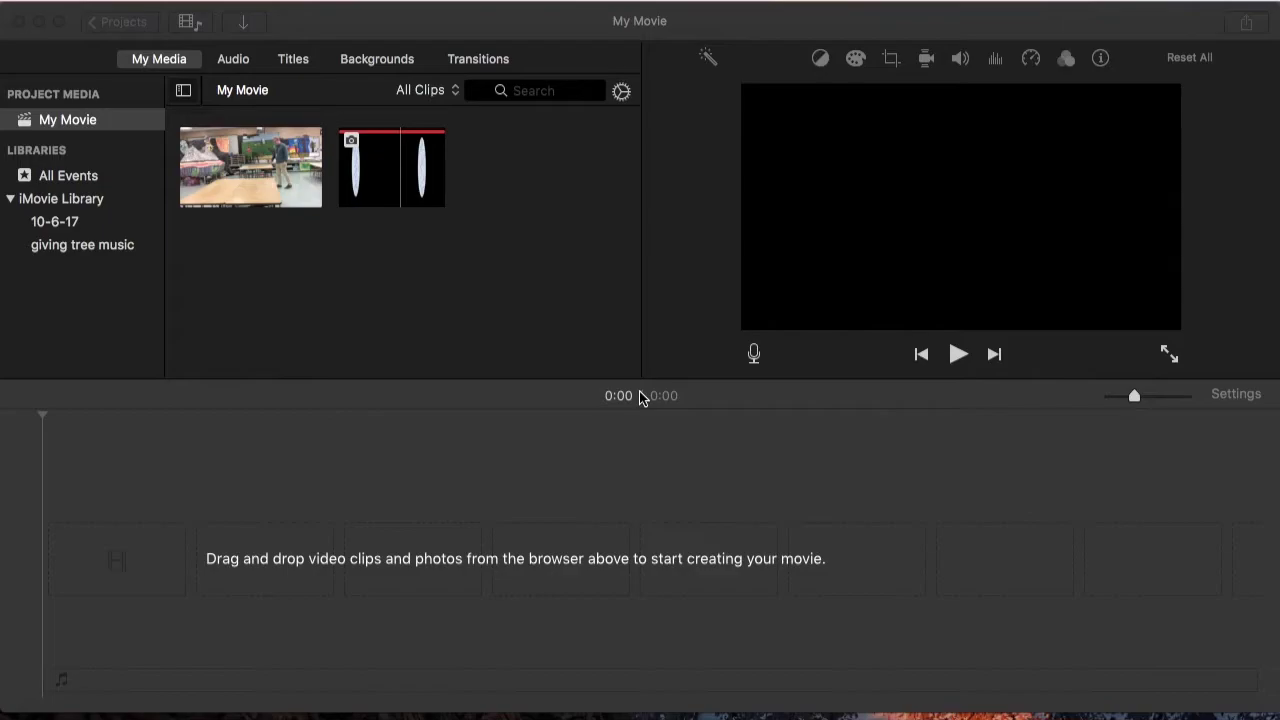
# Add the walking clip to the timeline, split it at 4.8 s and delete the remainder
pyautogui.click(263, 175)
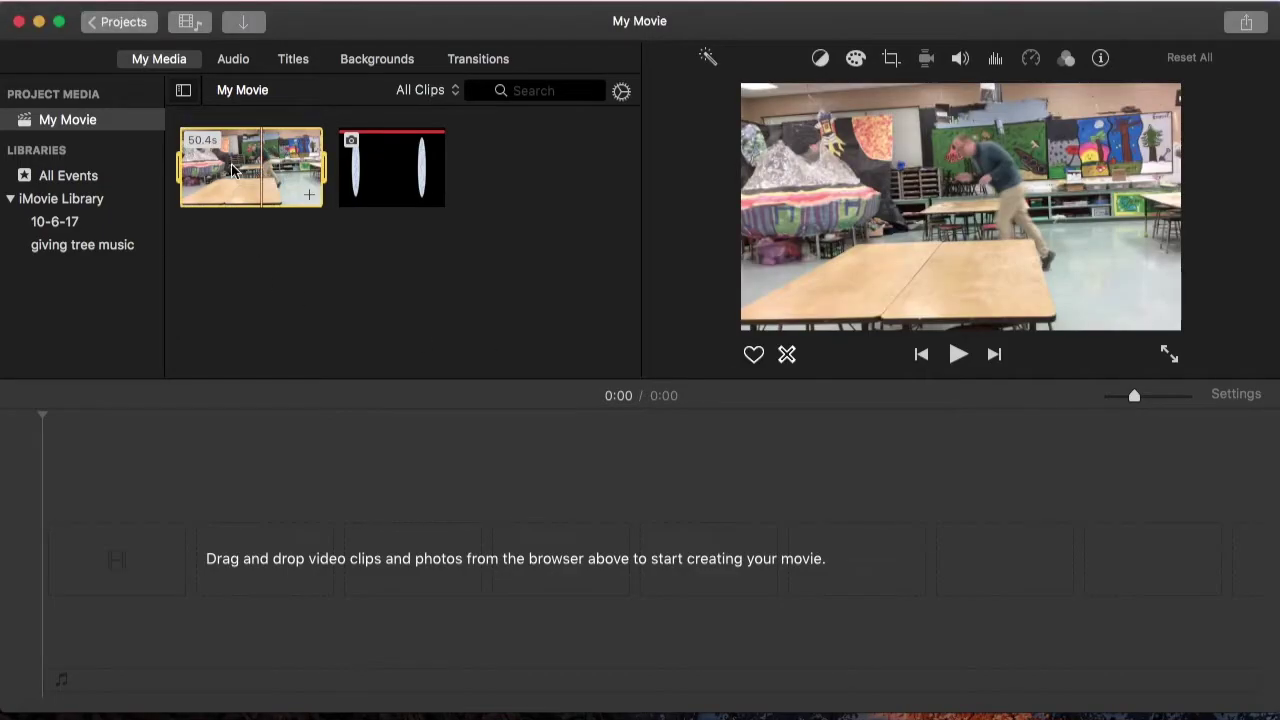
pyautogui.moveTo(123, 540); pyautogui.dragTo(123, 540)
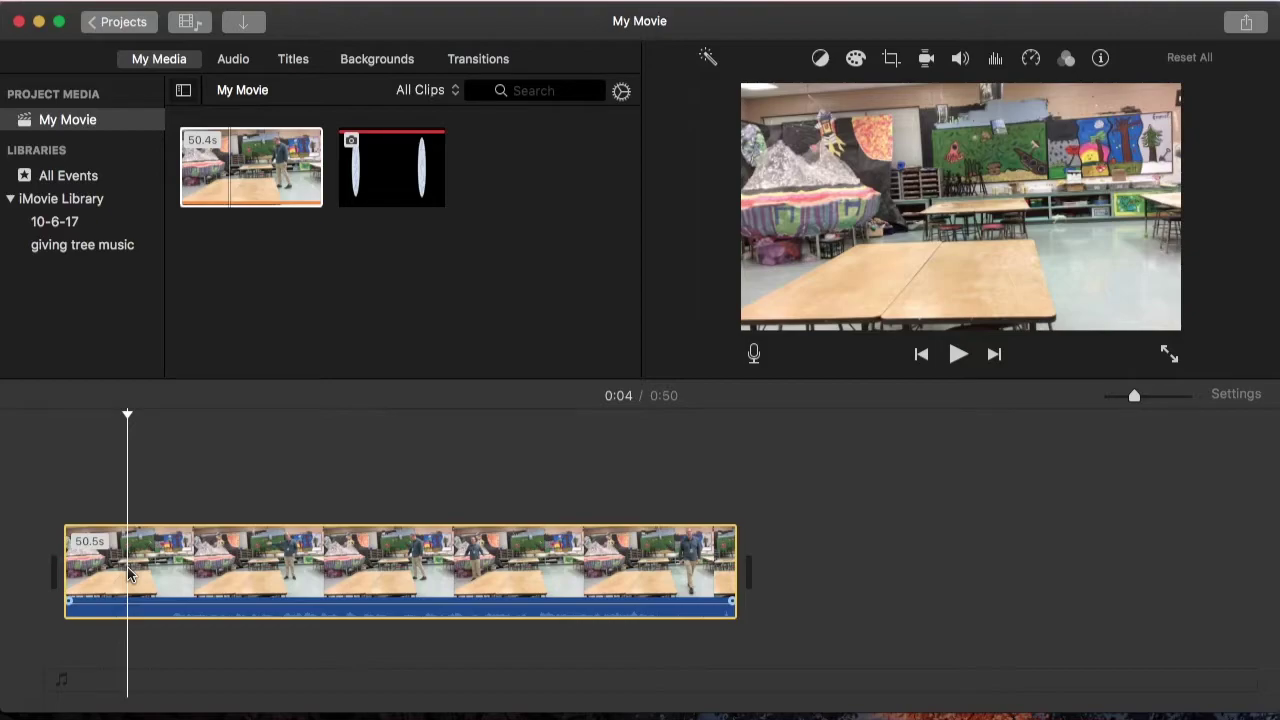
pyautogui.press('super+b')
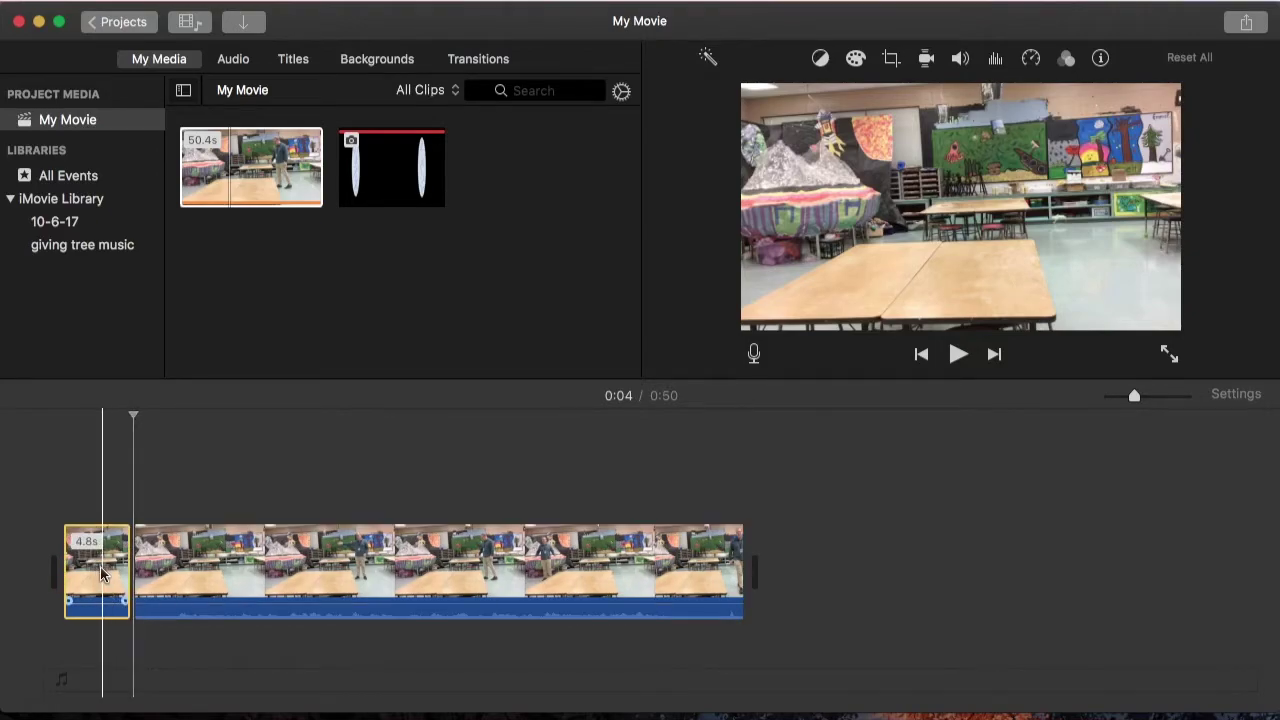
pyautogui.click(240, 562)
pyautogui.press('Delete')
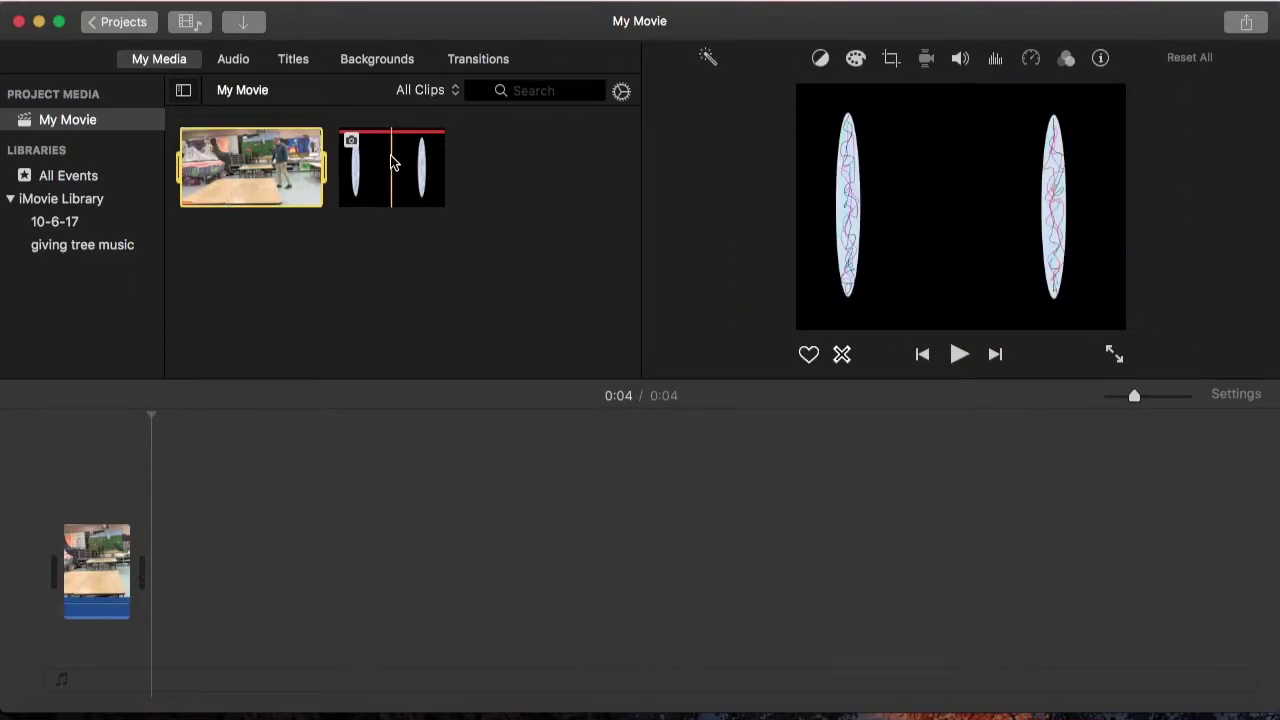
# Layer the oval-portal clip above the walking clip as a Picture in Picture overlay
pyautogui.moveTo(392, 165); pyautogui.dragTo(75, 478)
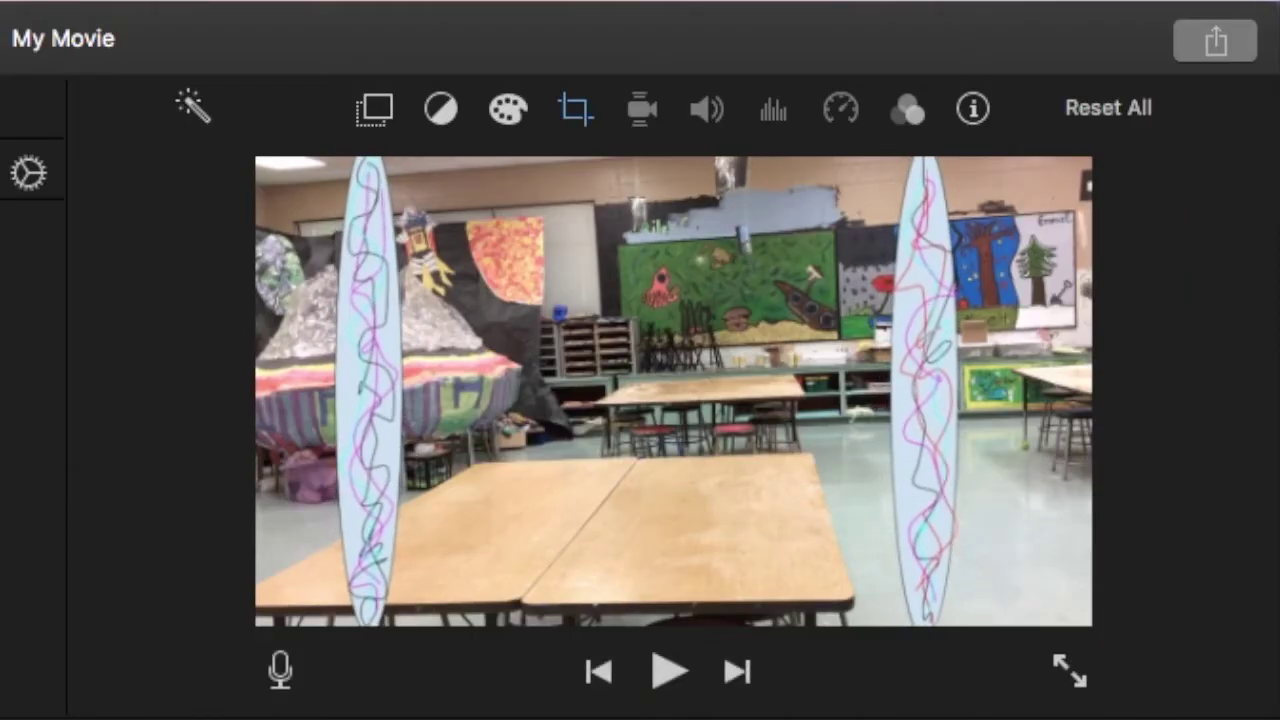
pyautogui.click(378, 109)
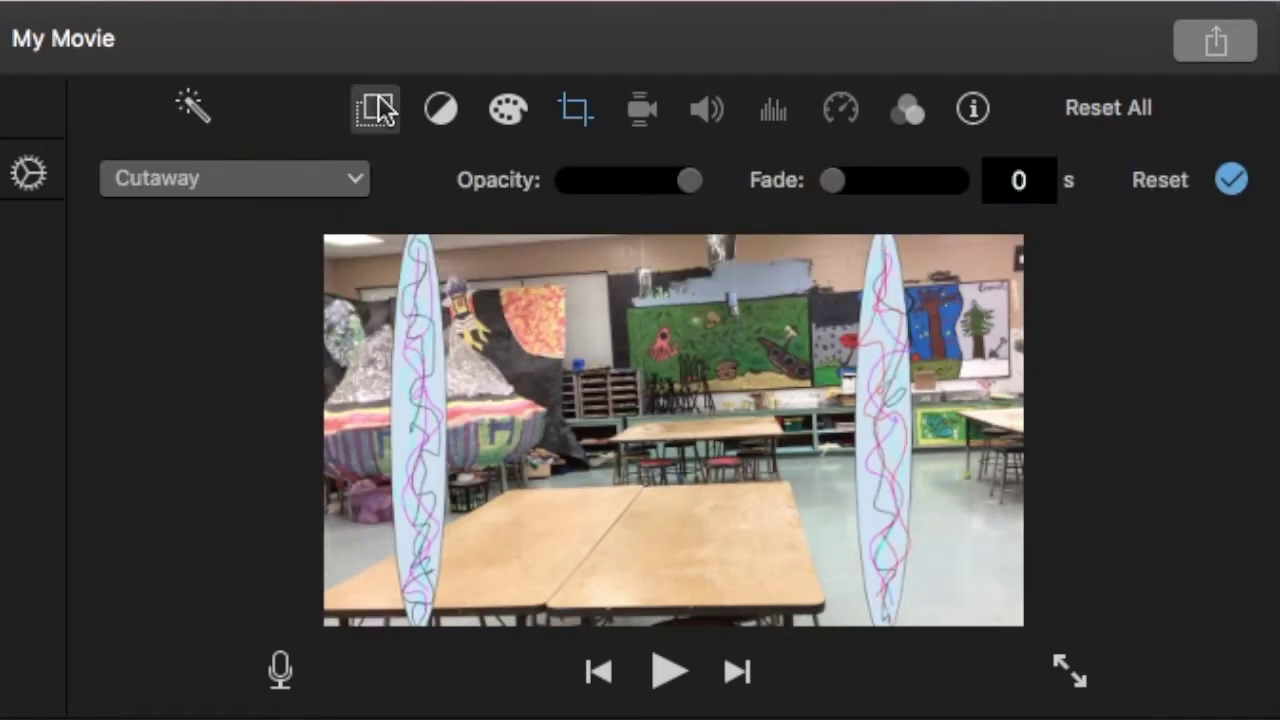
pyautogui.click(283, 184)
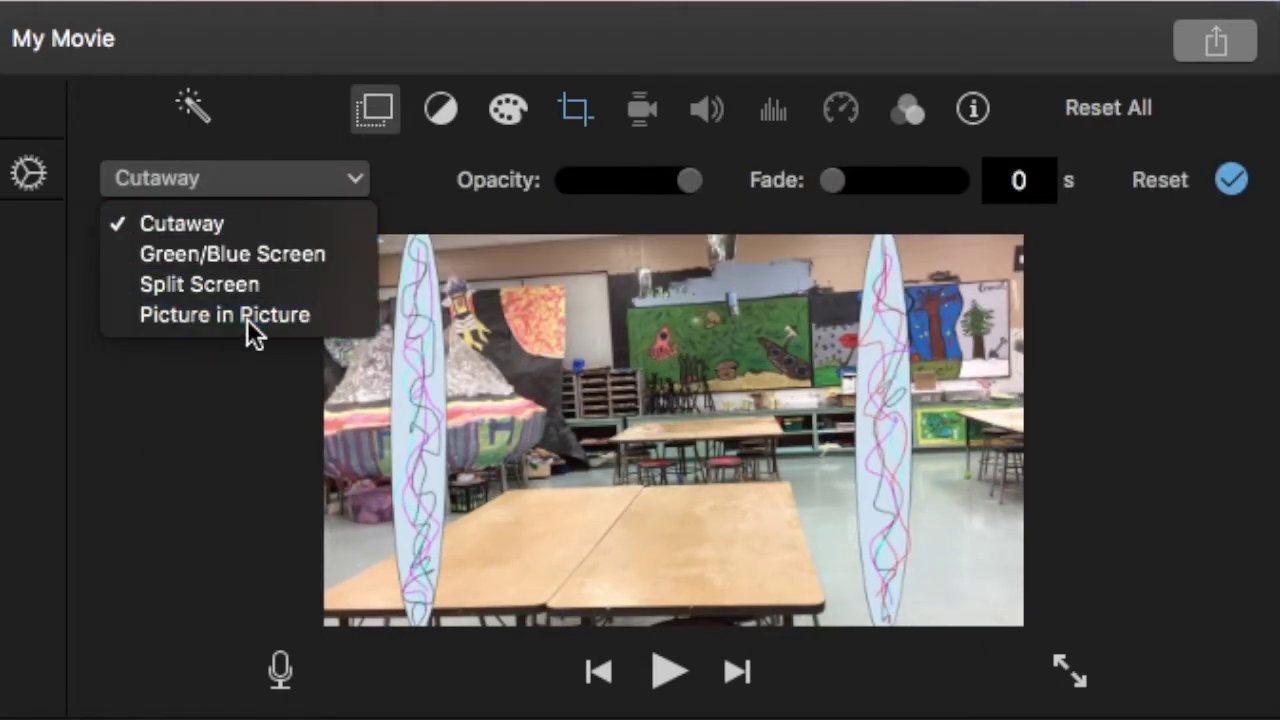
pyautogui.click(247, 319)
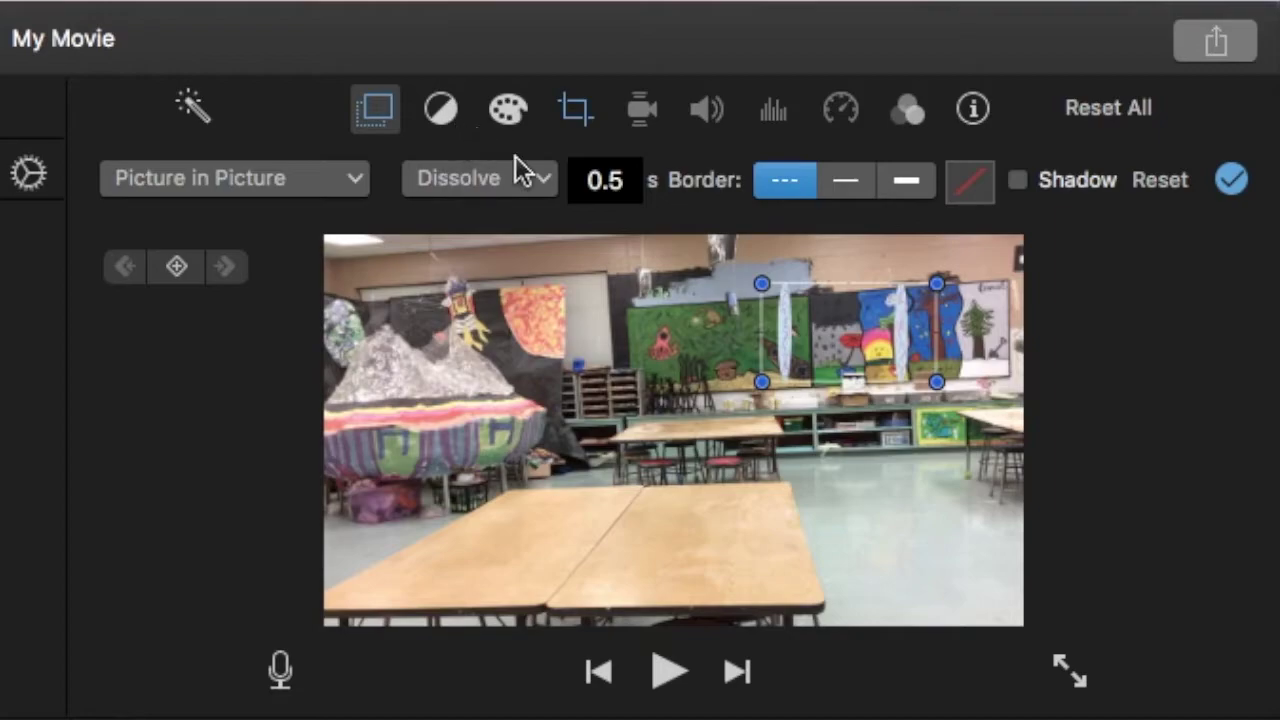
# Move the portal inset down onto the tables and enlarge it
pyautogui.moveTo(805, 340); pyautogui.dragTo(700, 470)
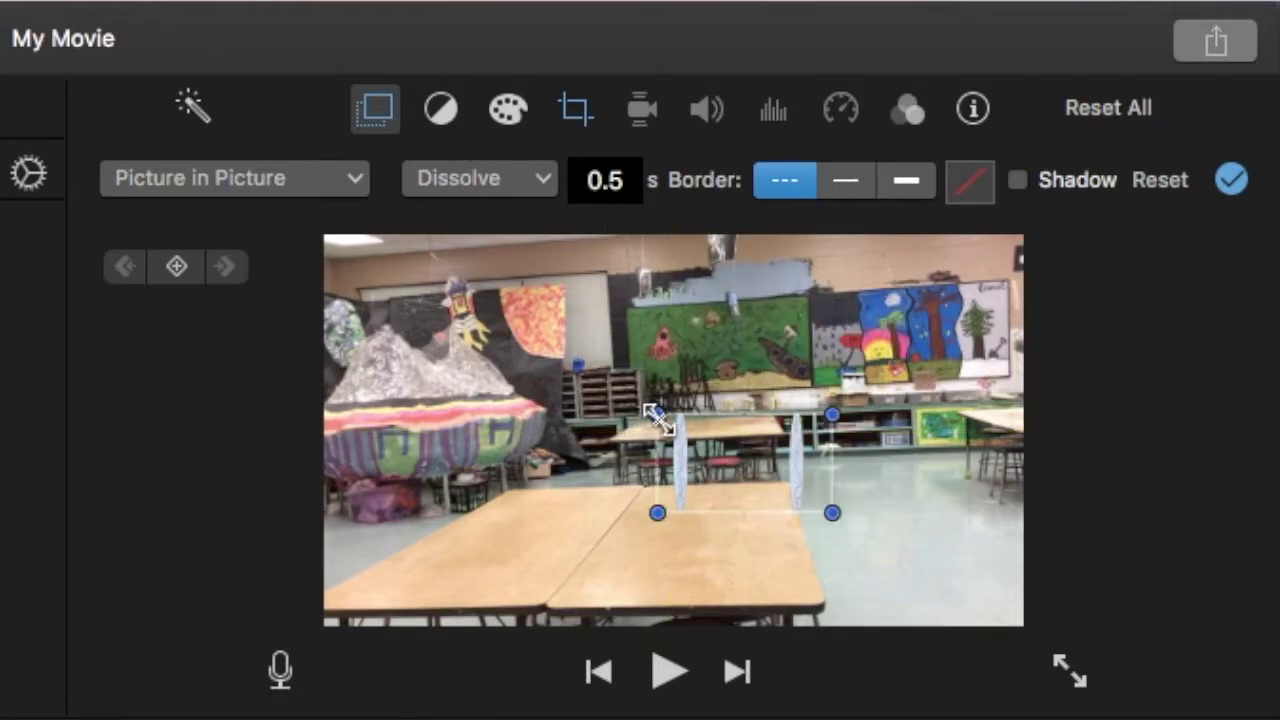
pyautogui.moveTo(652, 405); pyautogui.dragTo(402, 286)
pyautogui.moveTo(515, 394); pyautogui.dragTo(567, 386)
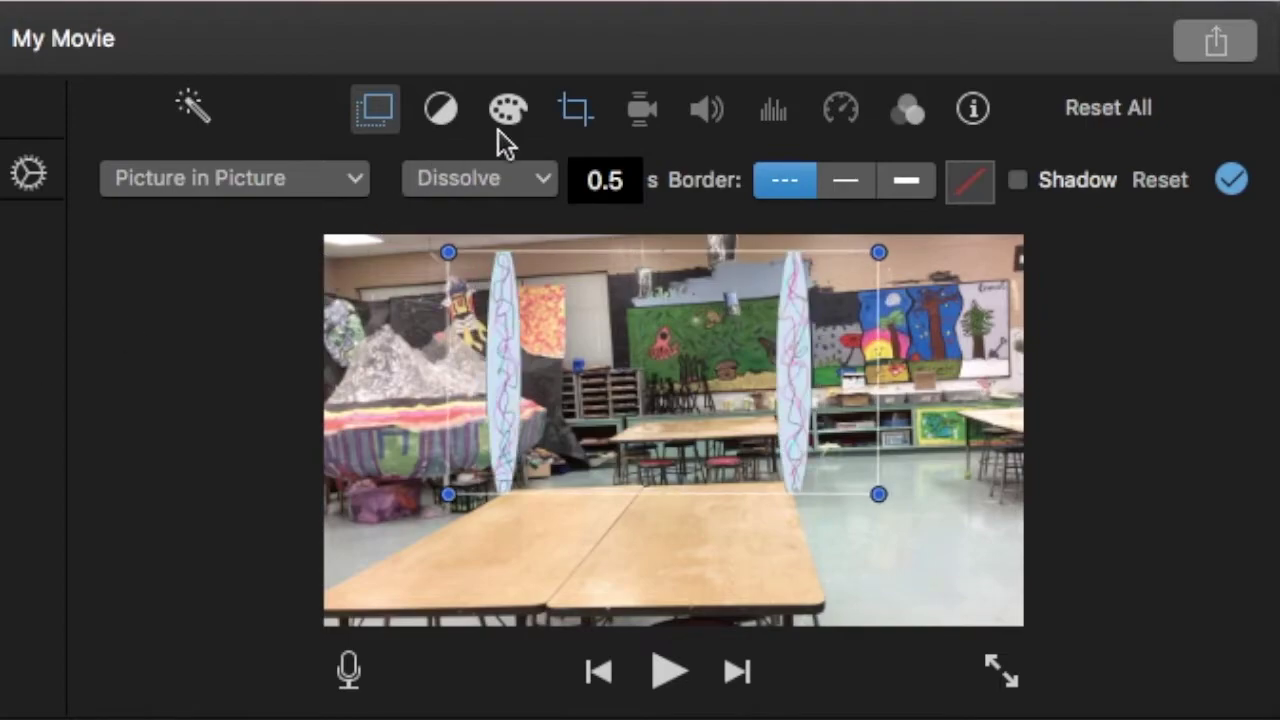
pyautogui.click(576, 110)
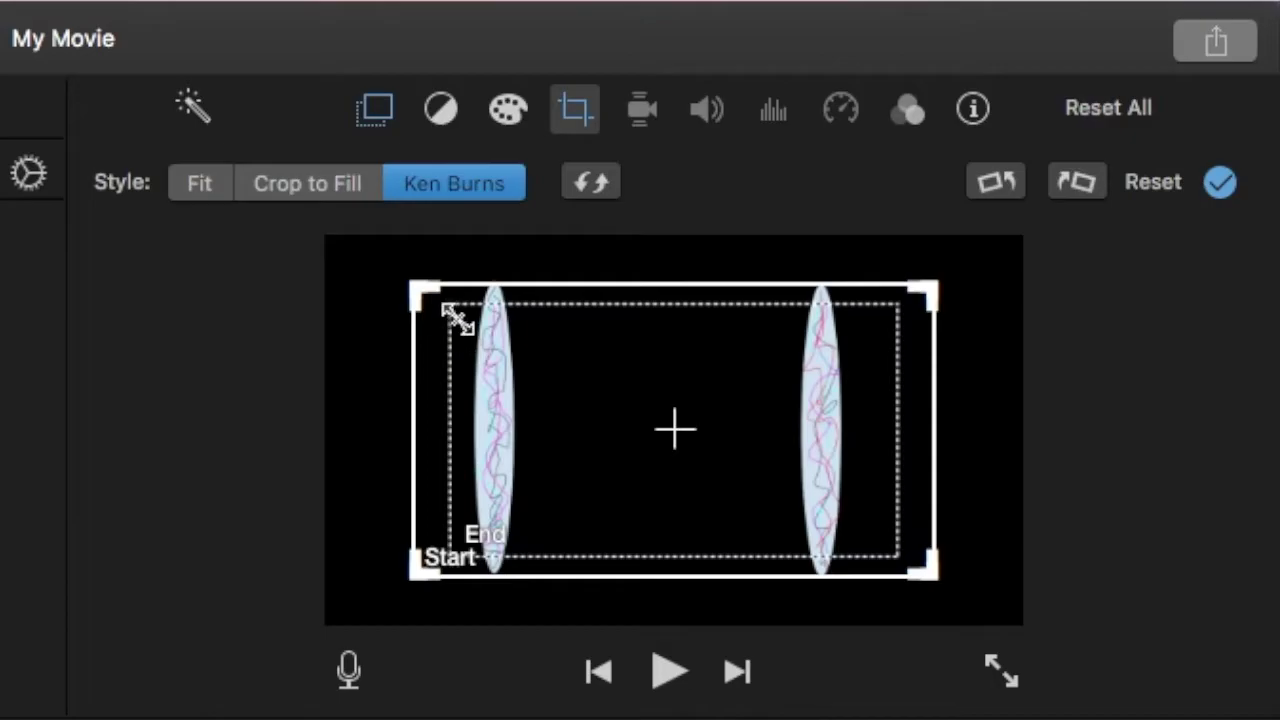
# Match the End crop frame to the Start frame, then resize and nudge the portal inset over the tables
pyautogui.moveTo(455, 318); pyautogui.dragTo(412, 284)
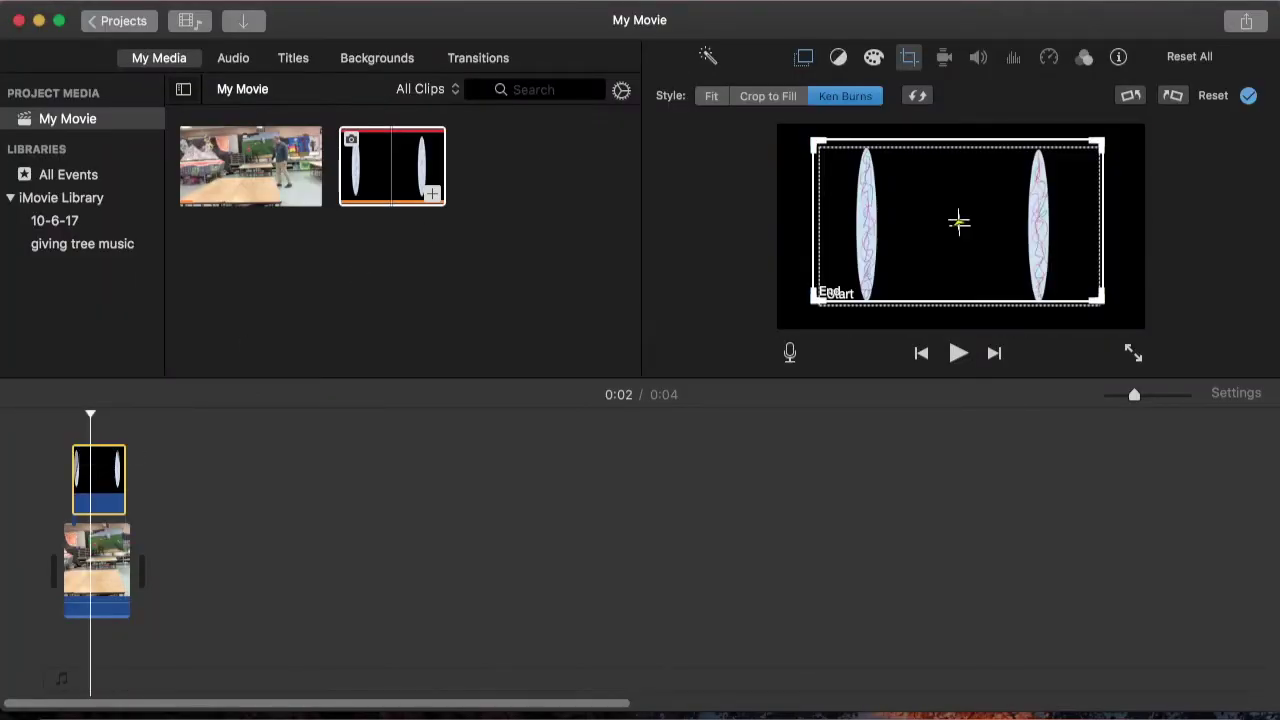
pyautogui.click(804, 57)
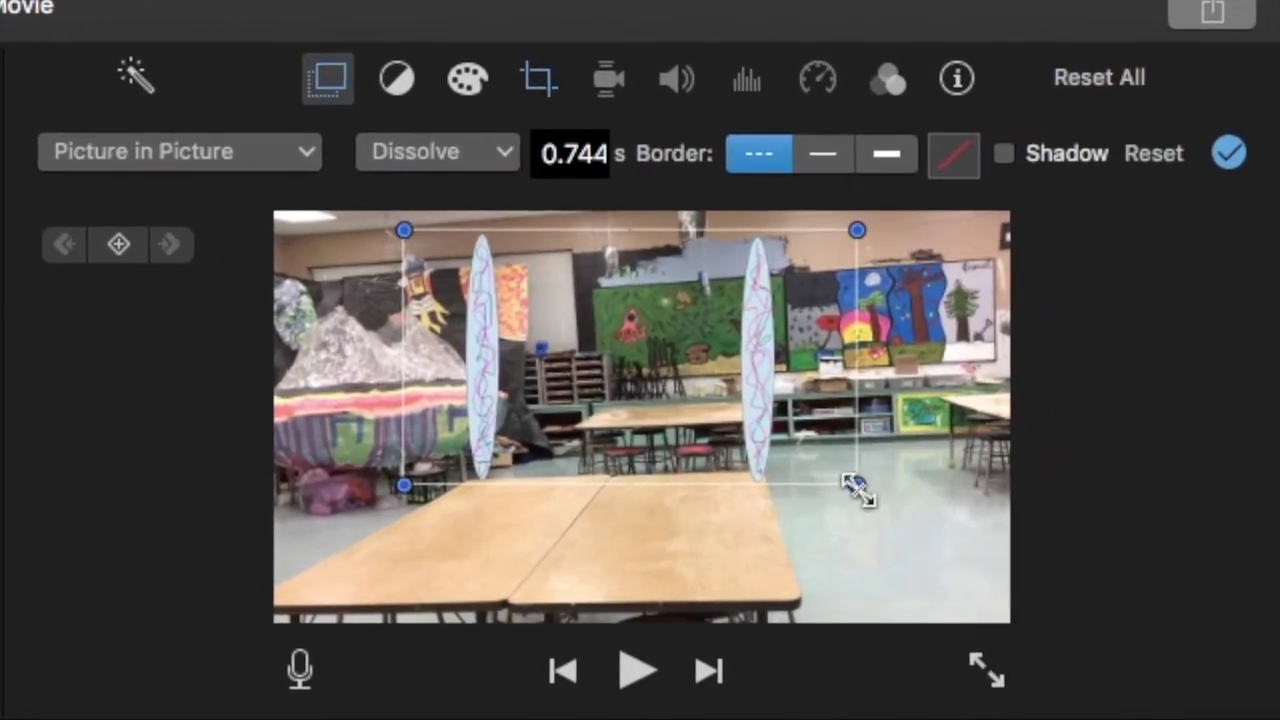
pyautogui.moveTo(857, 487); pyautogui.dragTo(857, 487)
pyautogui.moveTo(645, 389); pyautogui.dragTo(626, 393)
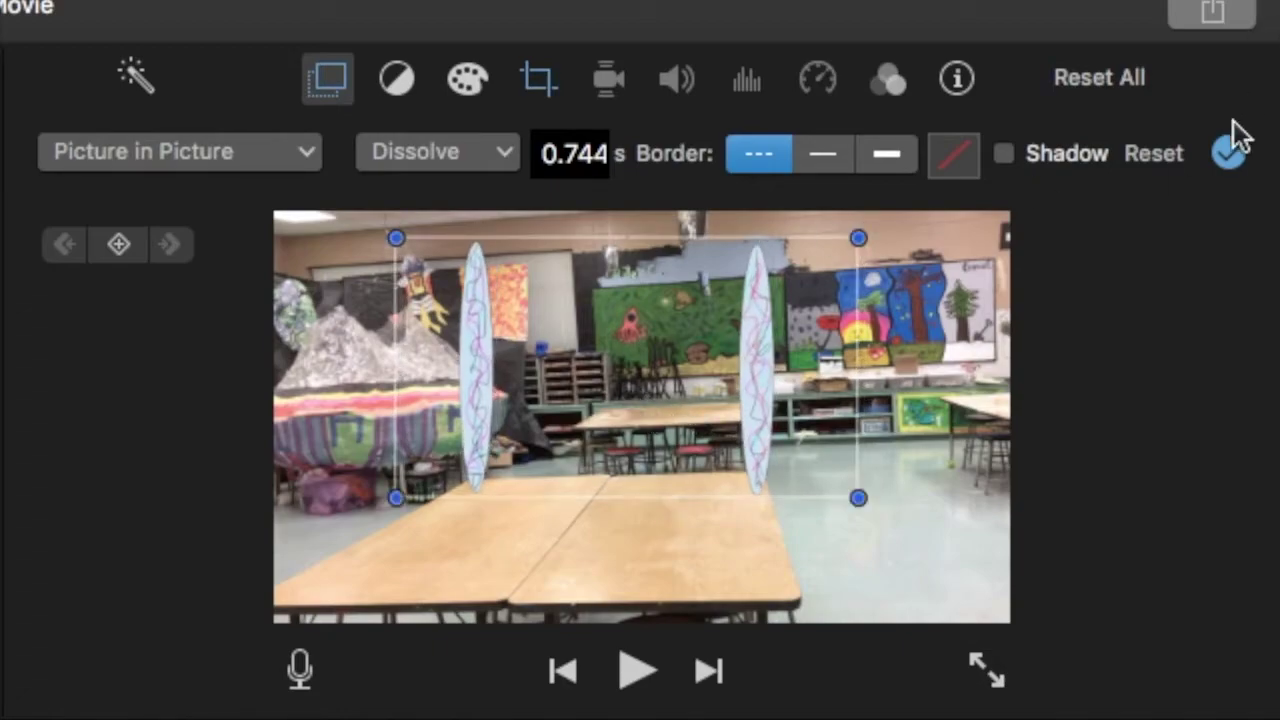
pyautogui.click(1228, 150)
# Export the movie as a 1080p file named 'teleport 1' into the Videos folder
pyautogui.click(1226, 22)
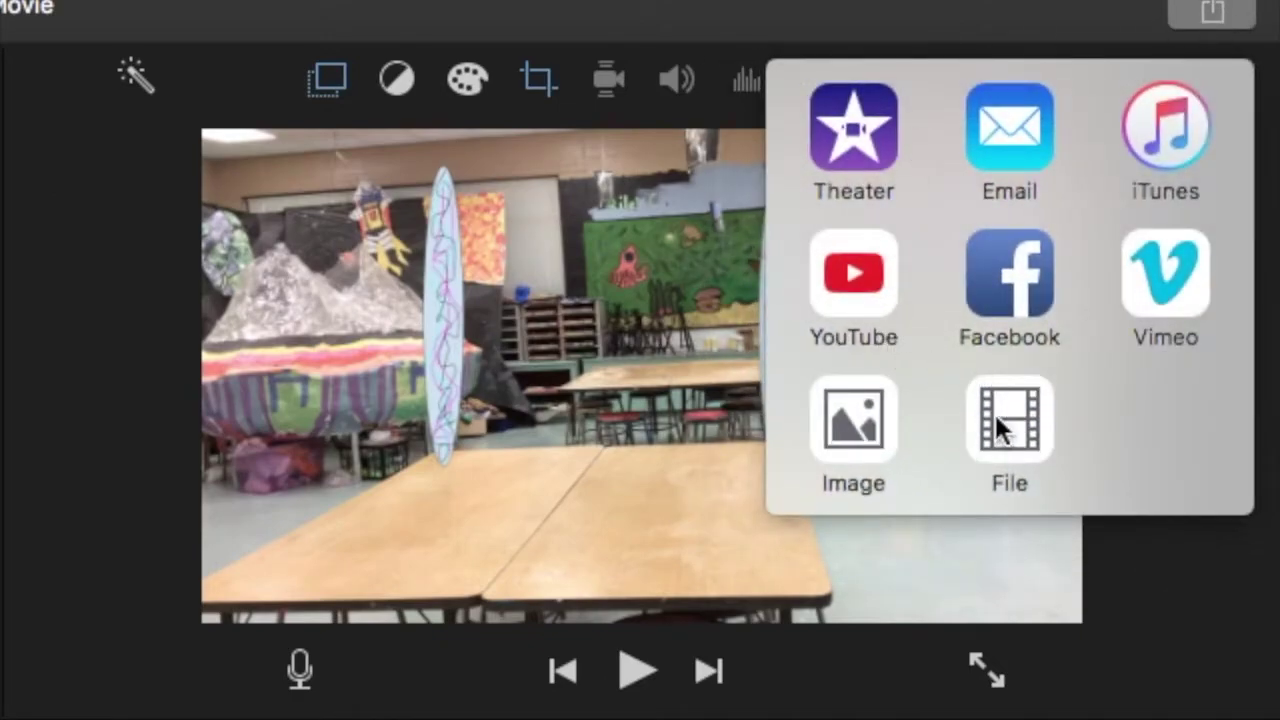
pyautogui.click(996, 416)
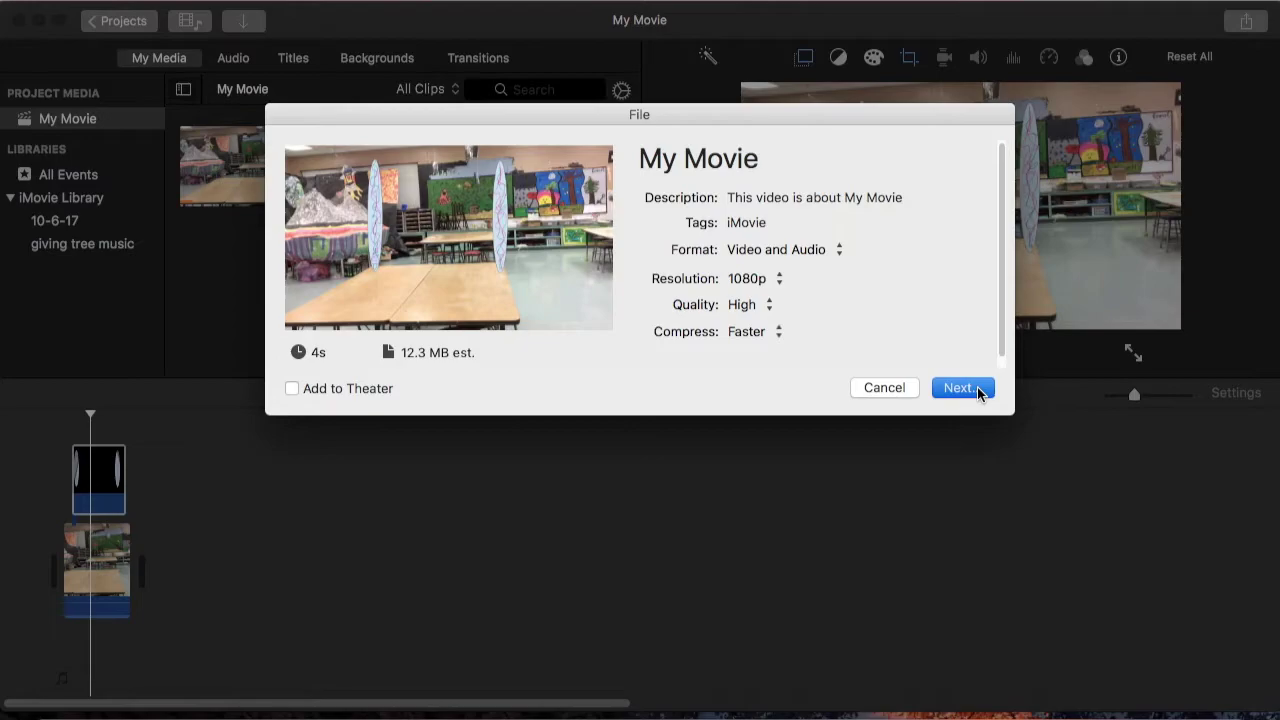
pyautogui.click(976, 390)
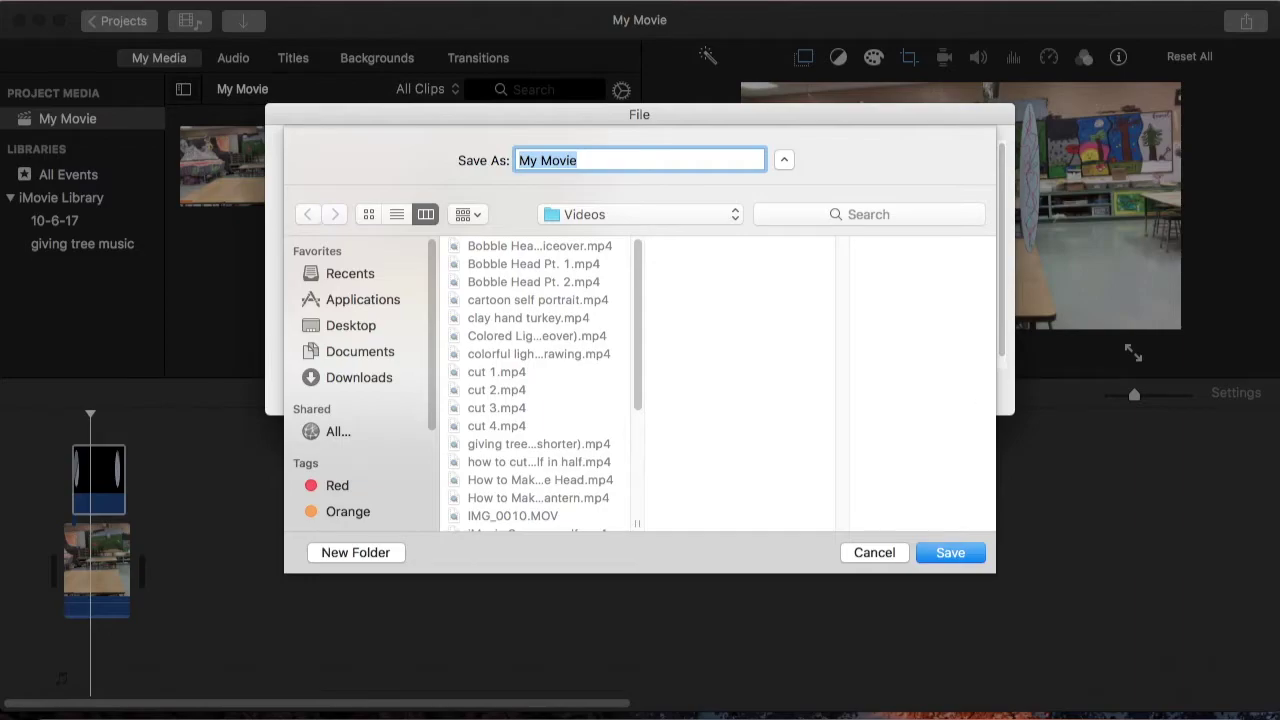
pyautogui.press('Return')
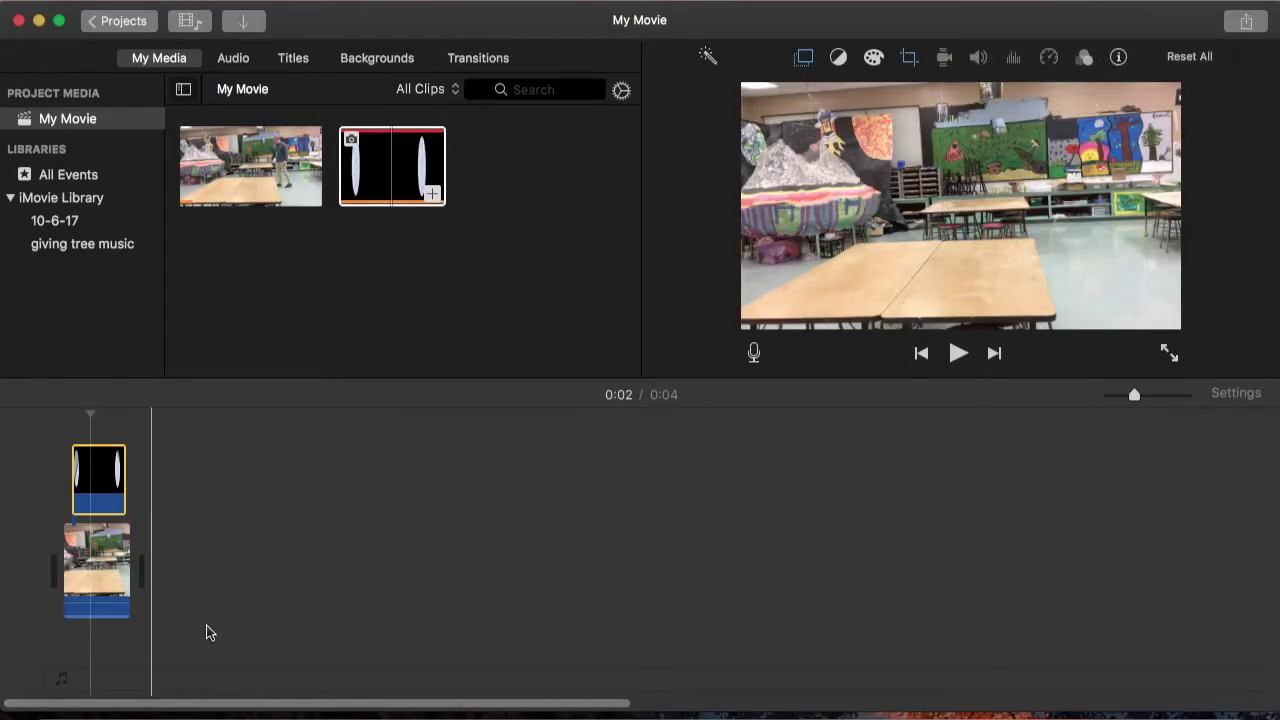
pyautogui.click(84, 572)
# Clear the timeline, re-add the walking clip, and delete its first 21.0 seconds
pyautogui.press('Delete')
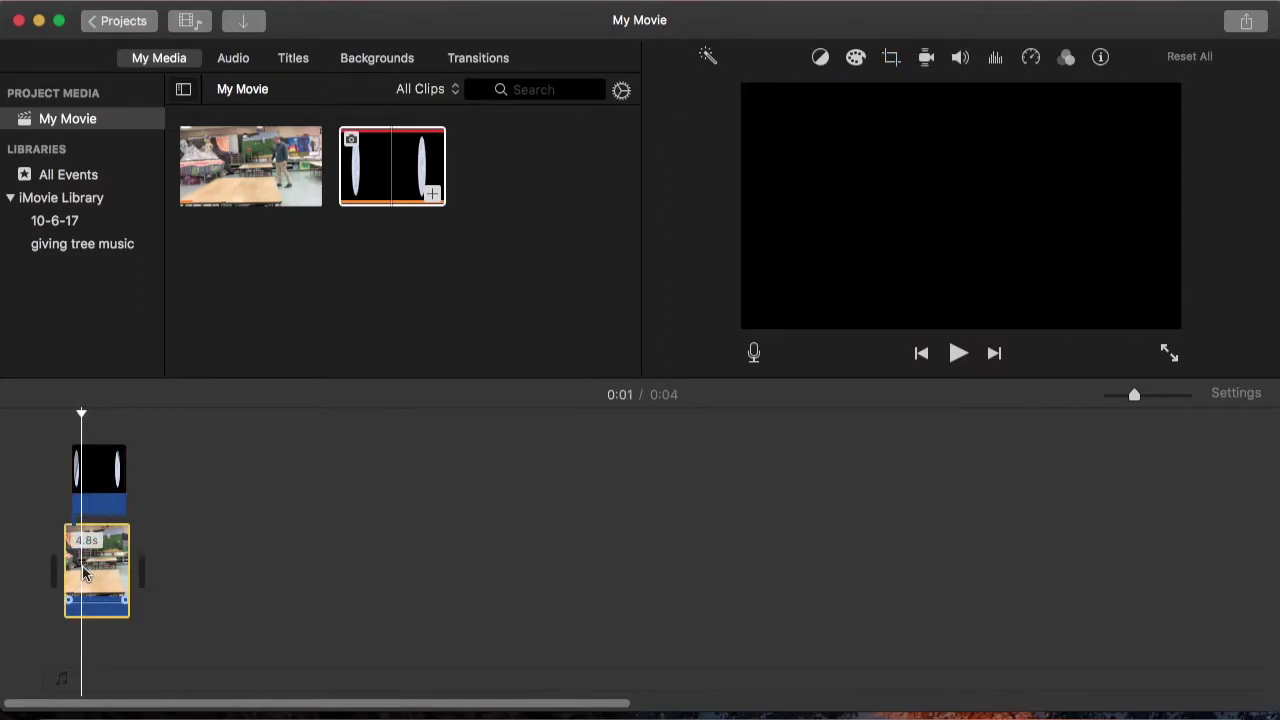
pyautogui.click(250, 145)
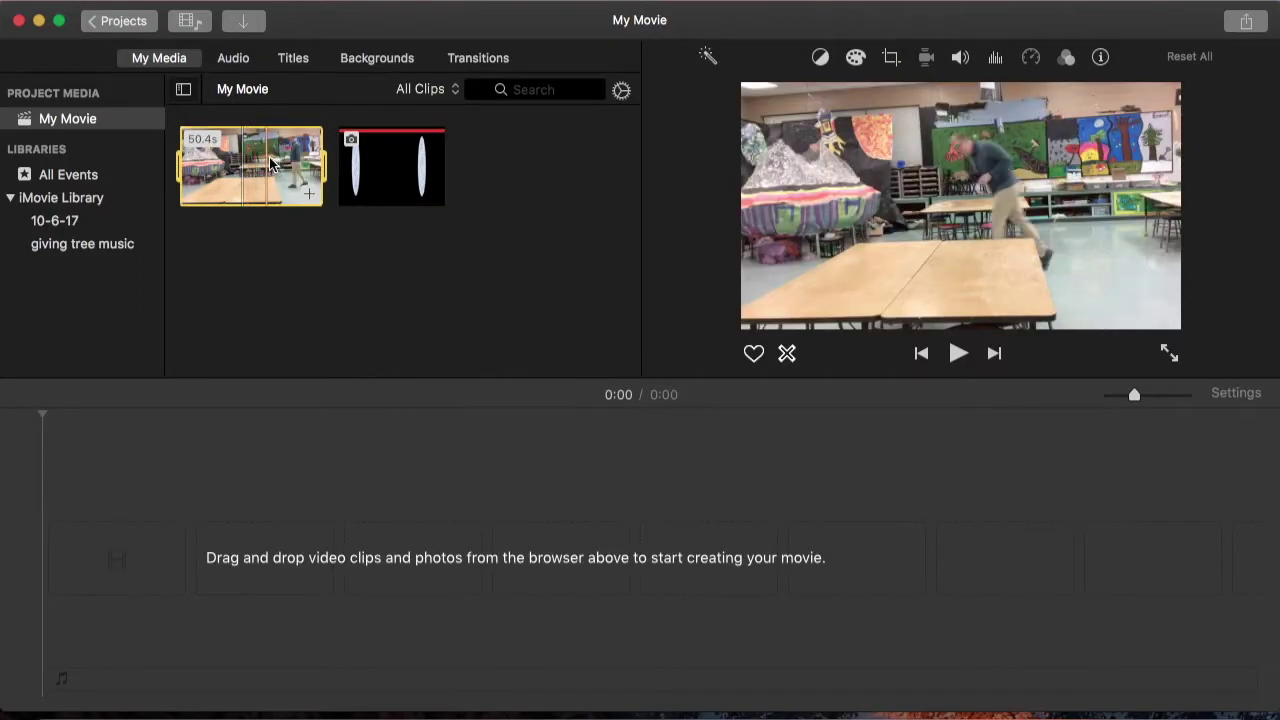
pyautogui.moveTo(205, 165); pyautogui.dragTo(238, 565)
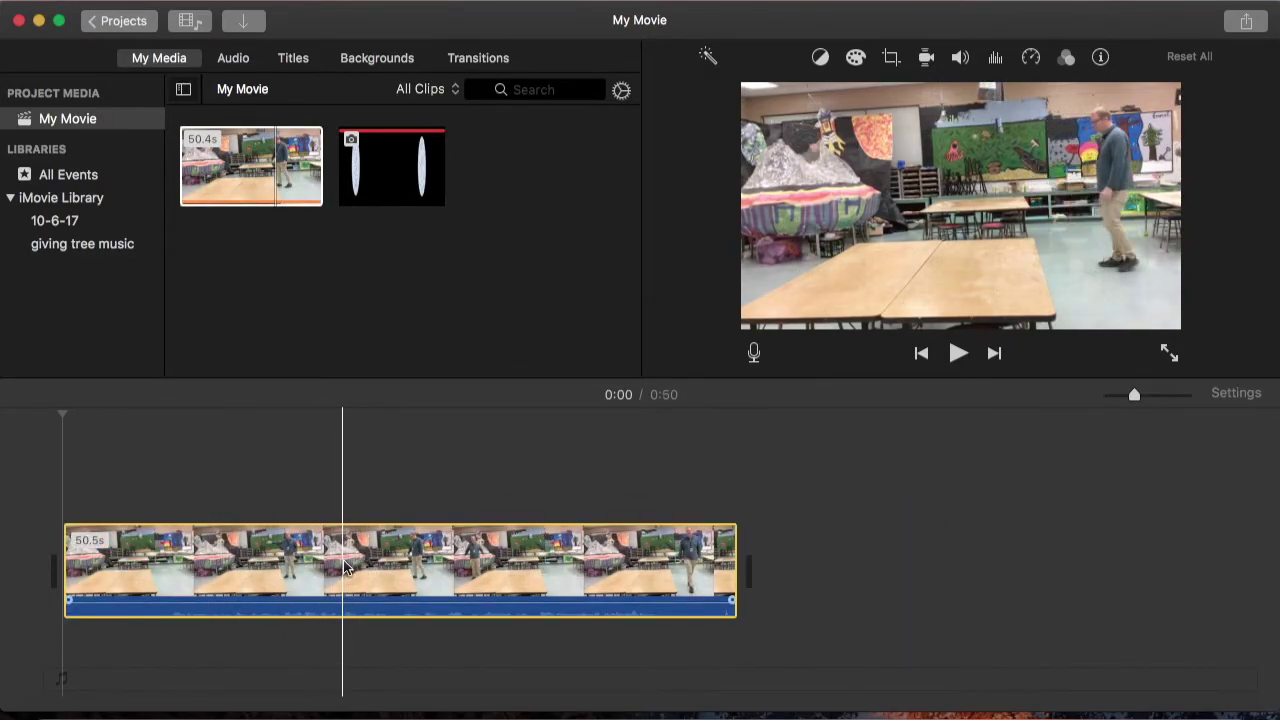
pyautogui.press('super+b')
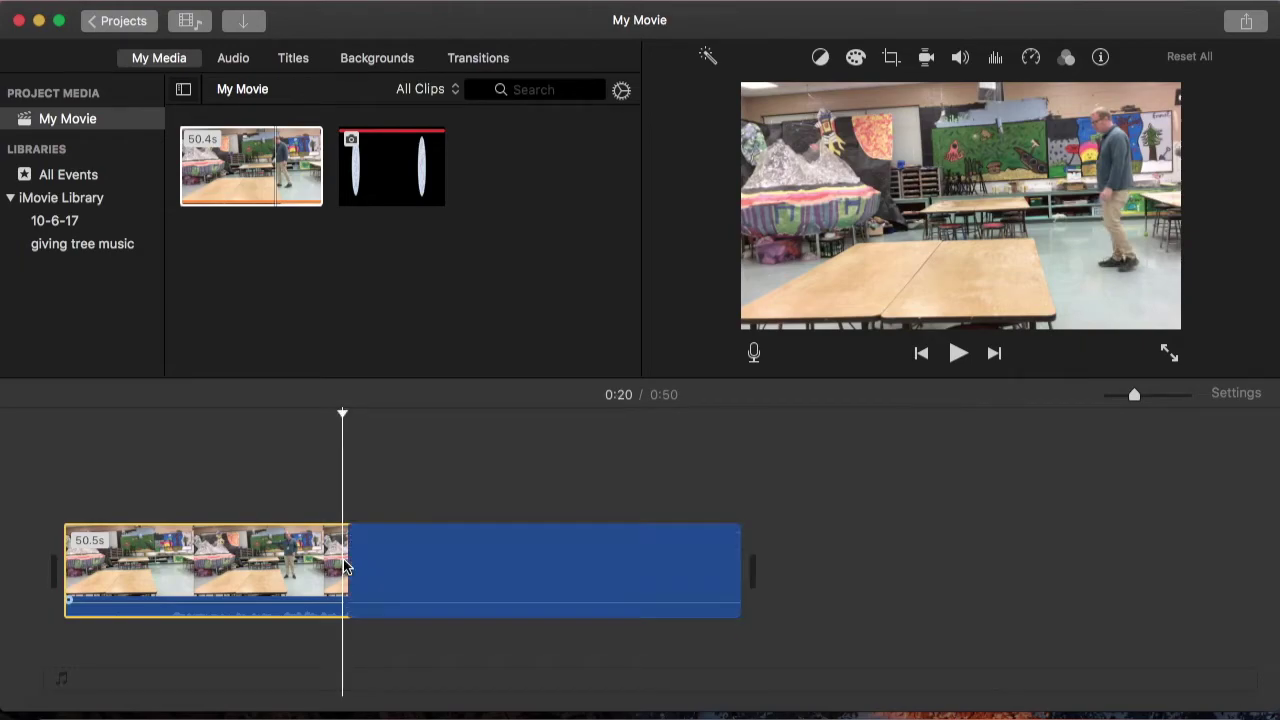
pyautogui.press('Delete')
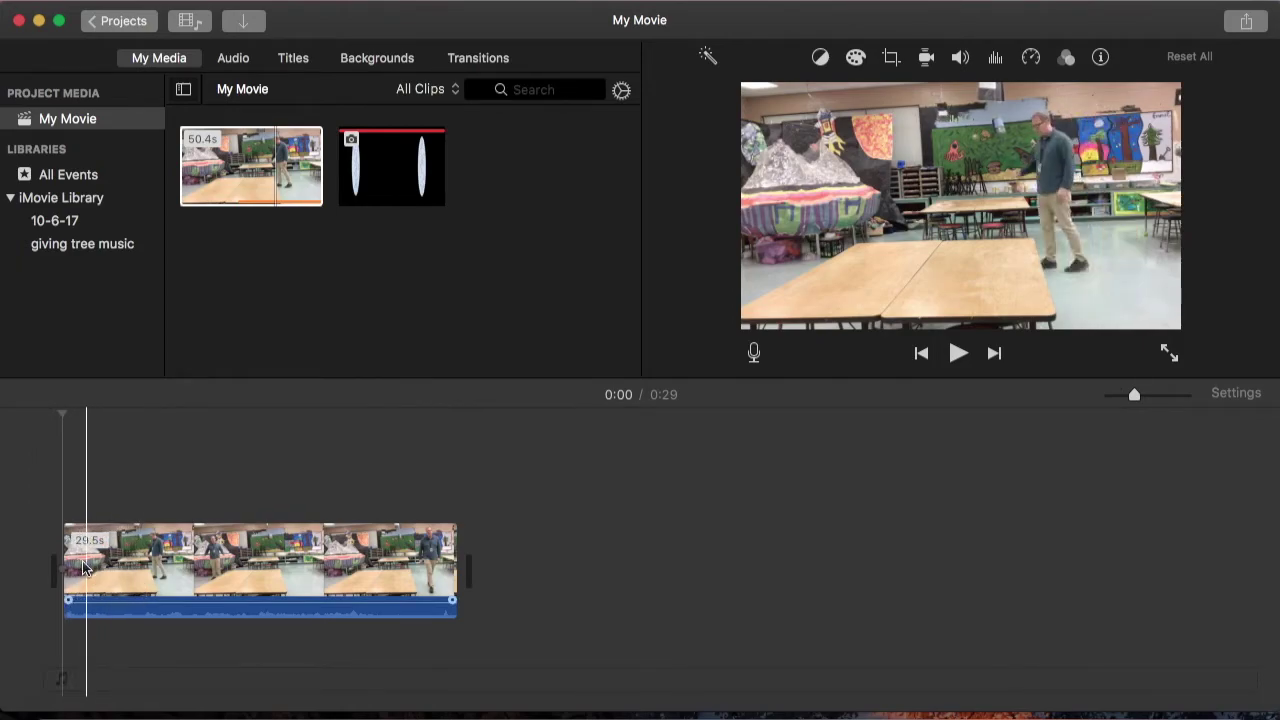
# Trim the start of the walking clip and split off a first short piece
pyautogui.moveTo(62, 553); pyautogui.dragTo(87, 555)
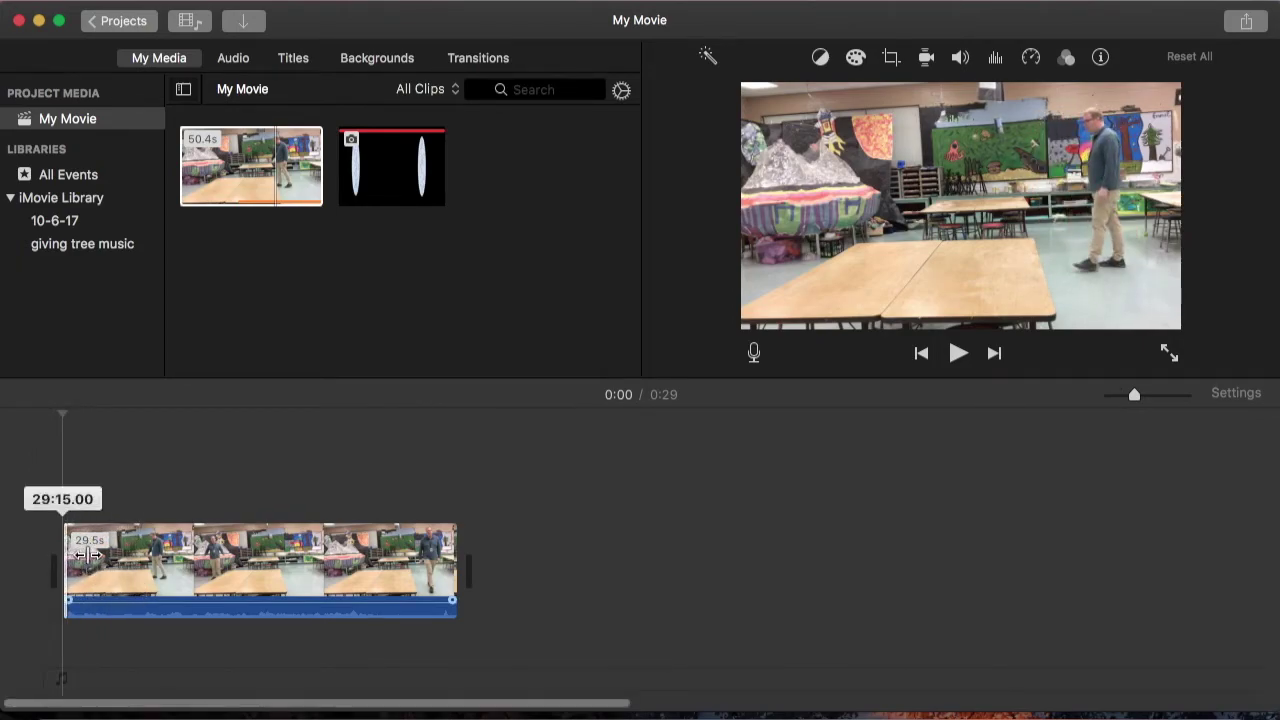
pyautogui.moveTo(62, 556); pyautogui.dragTo(84, 556)
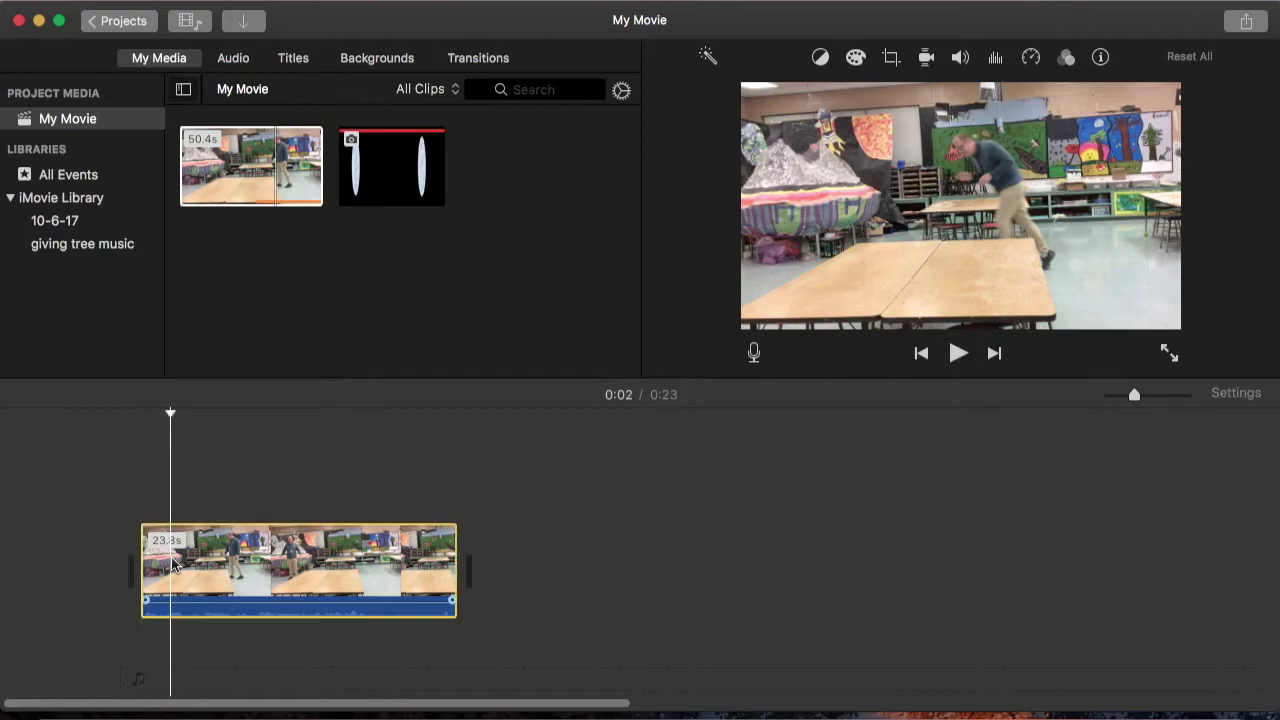
pyautogui.press('super+b')
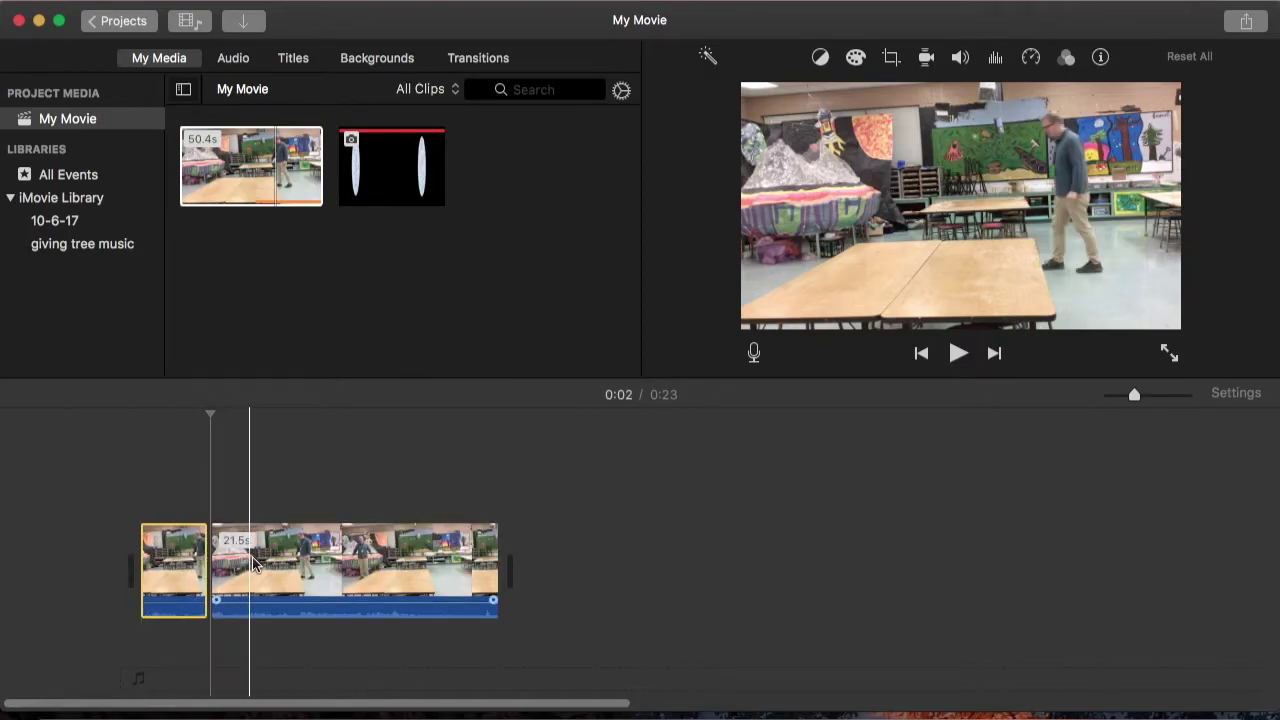
# Trim the second walking piece to 3.4 s and delete the long leftover part
pyautogui.click(206, 553)
pyautogui.moveTo(208, 553); pyautogui.dragTo(242, 557)
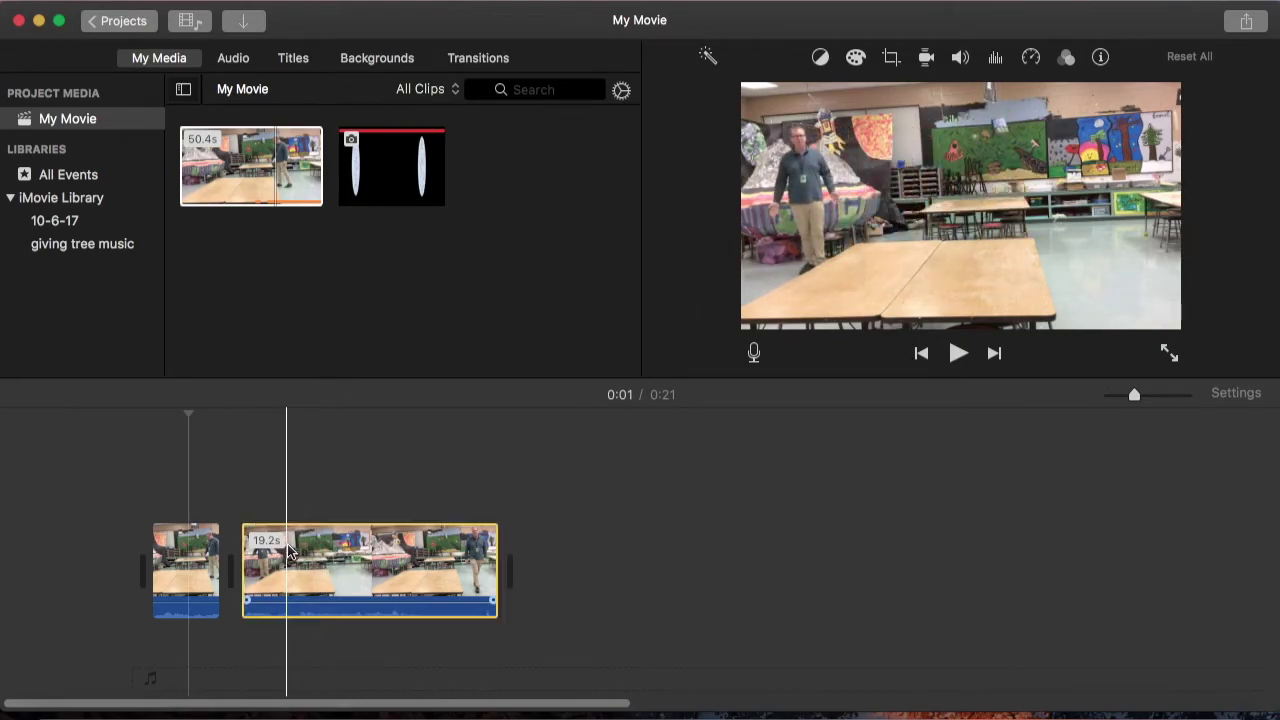
pyautogui.press('super+shift+b')
pyautogui.press('super+b')
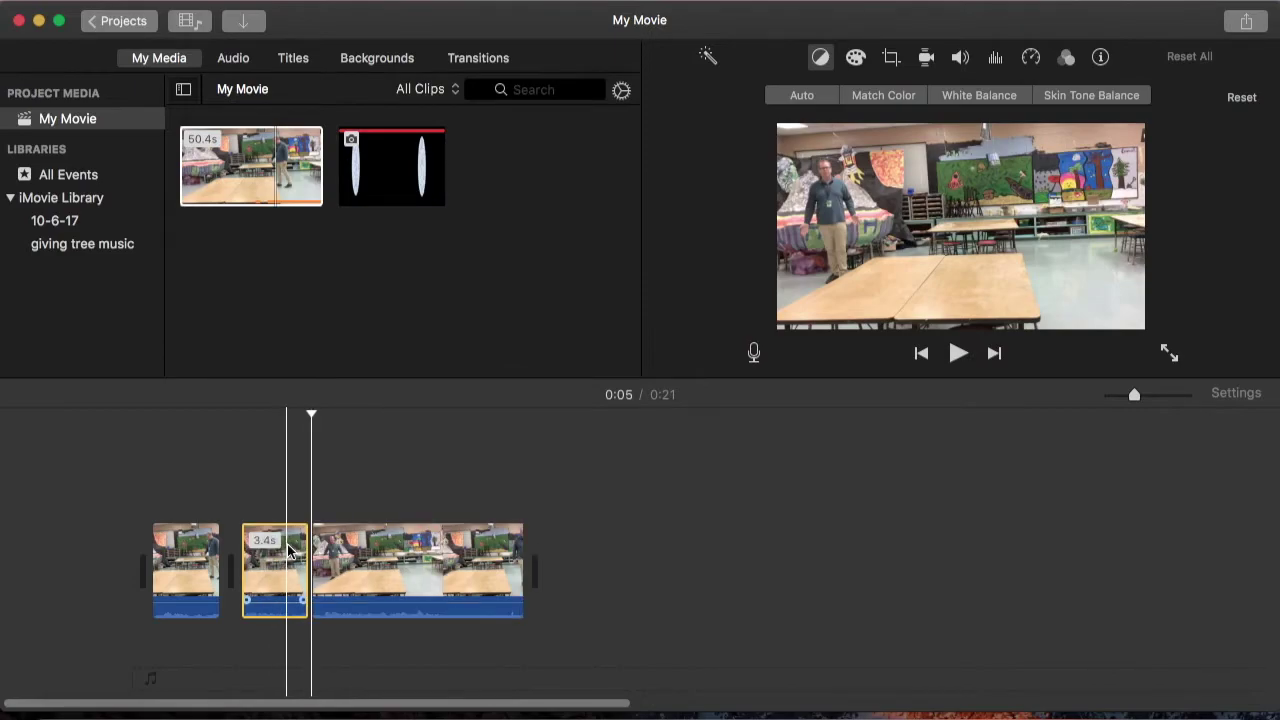
pyautogui.press('Delete')
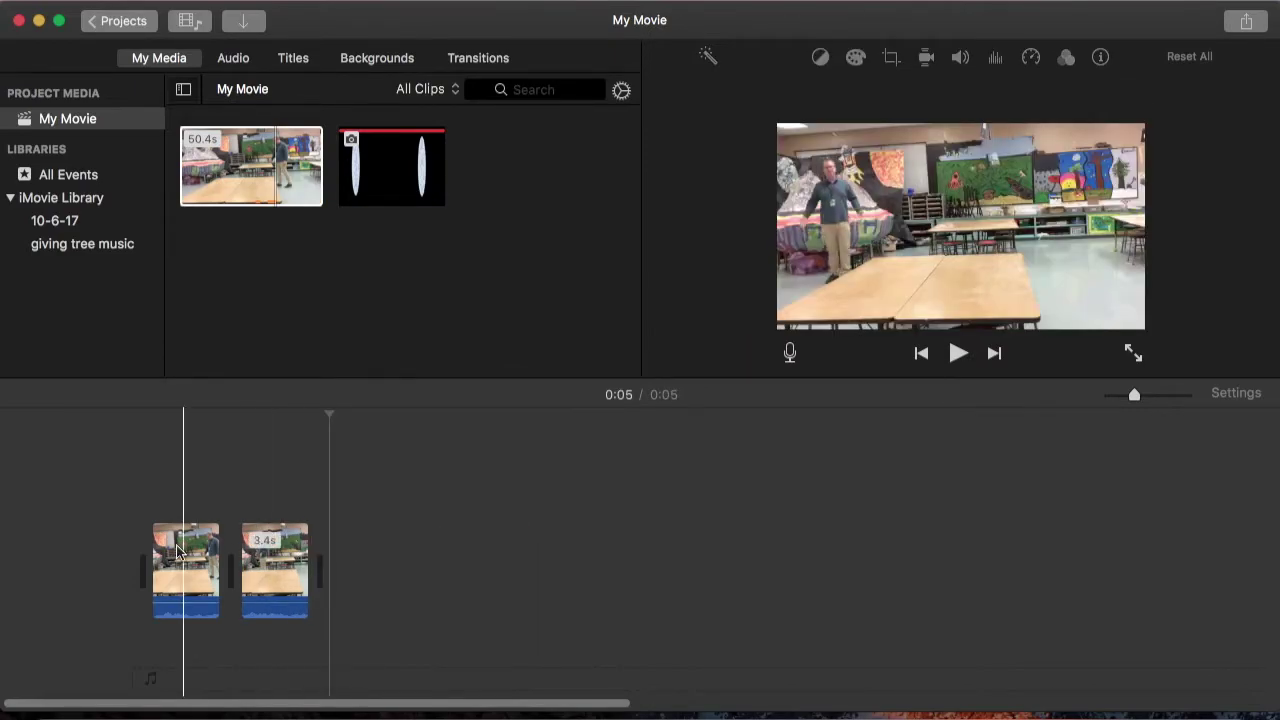
pyautogui.click(64, 714)
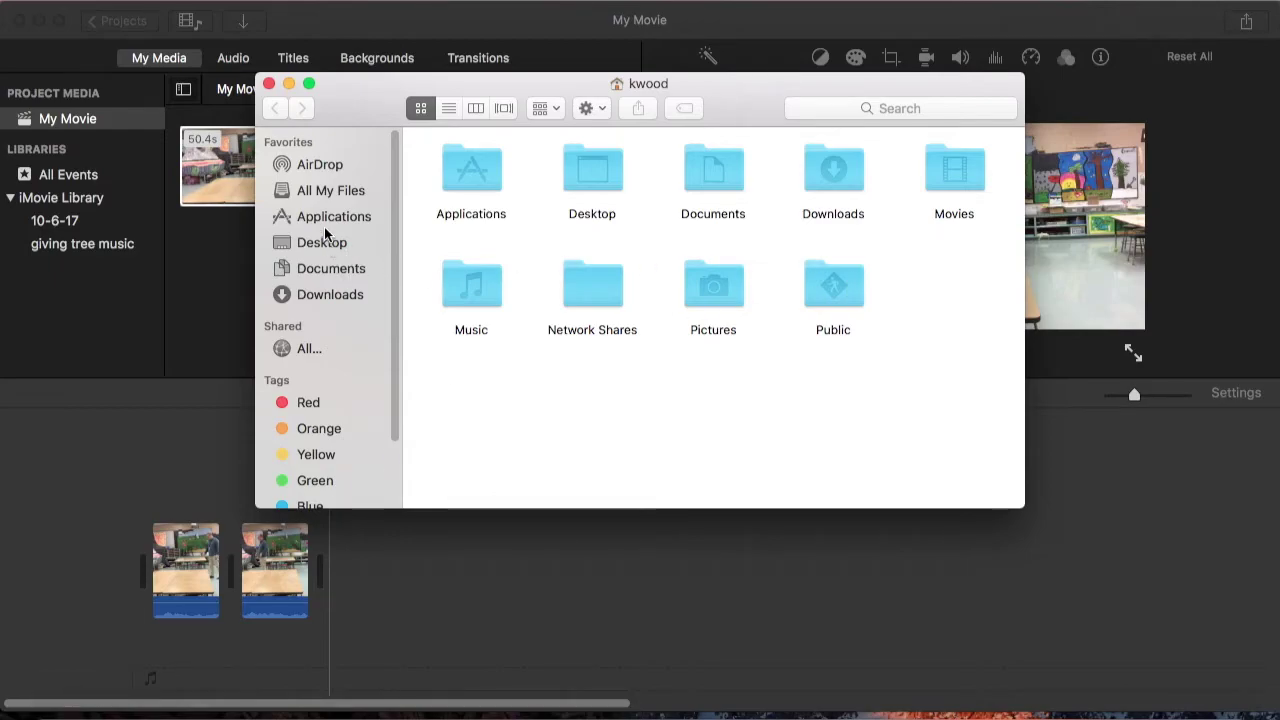
# Drag teleport 1.mp4 from Documents > Videos into iMovie as an overlay above the walking clips
pyautogui.click(331, 270)
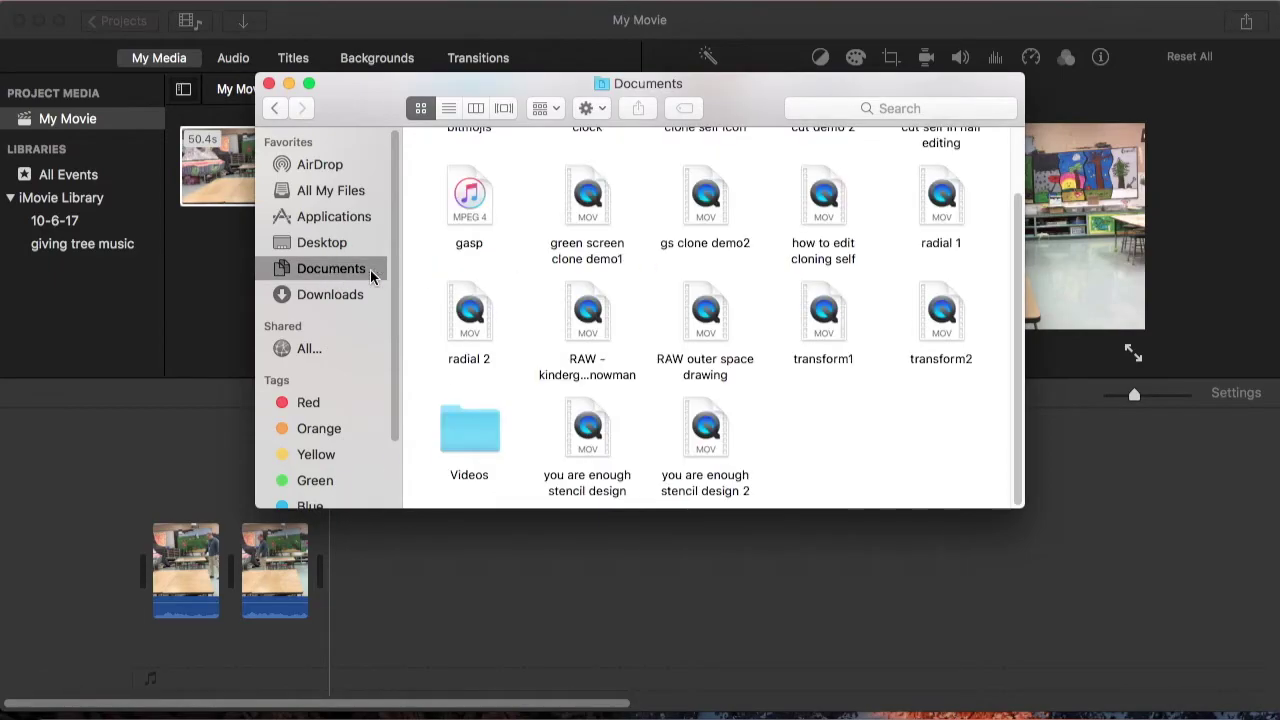
pyautogui.click(472, 430)
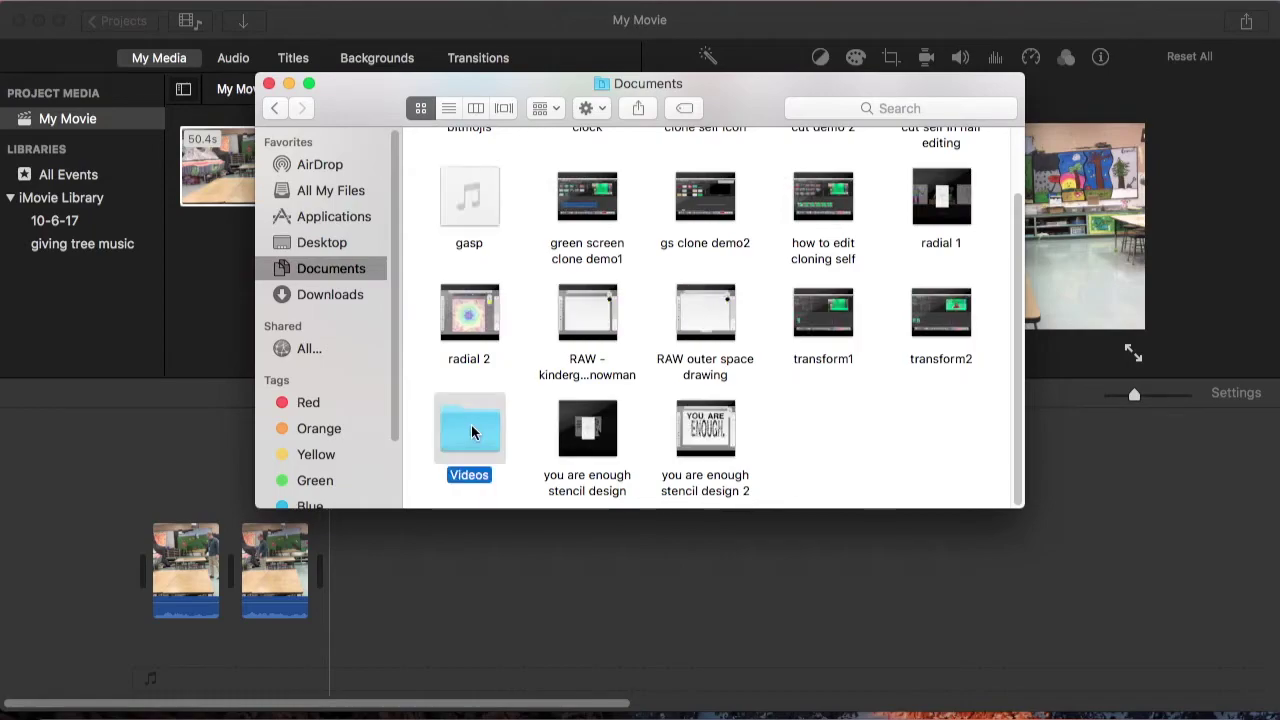
pyautogui.doubleClick(473, 432)
pyautogui.scroll(-5, 699, 368)
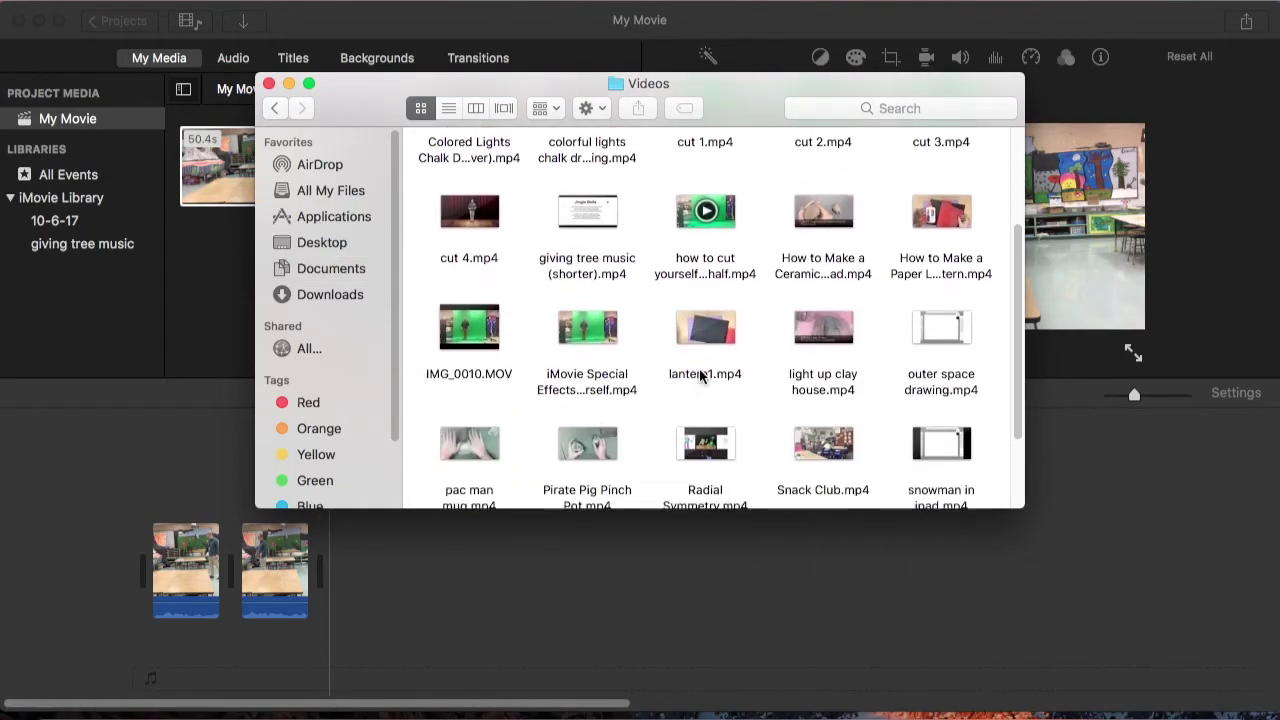
pyautogui.scroll(-3, 700, 375)
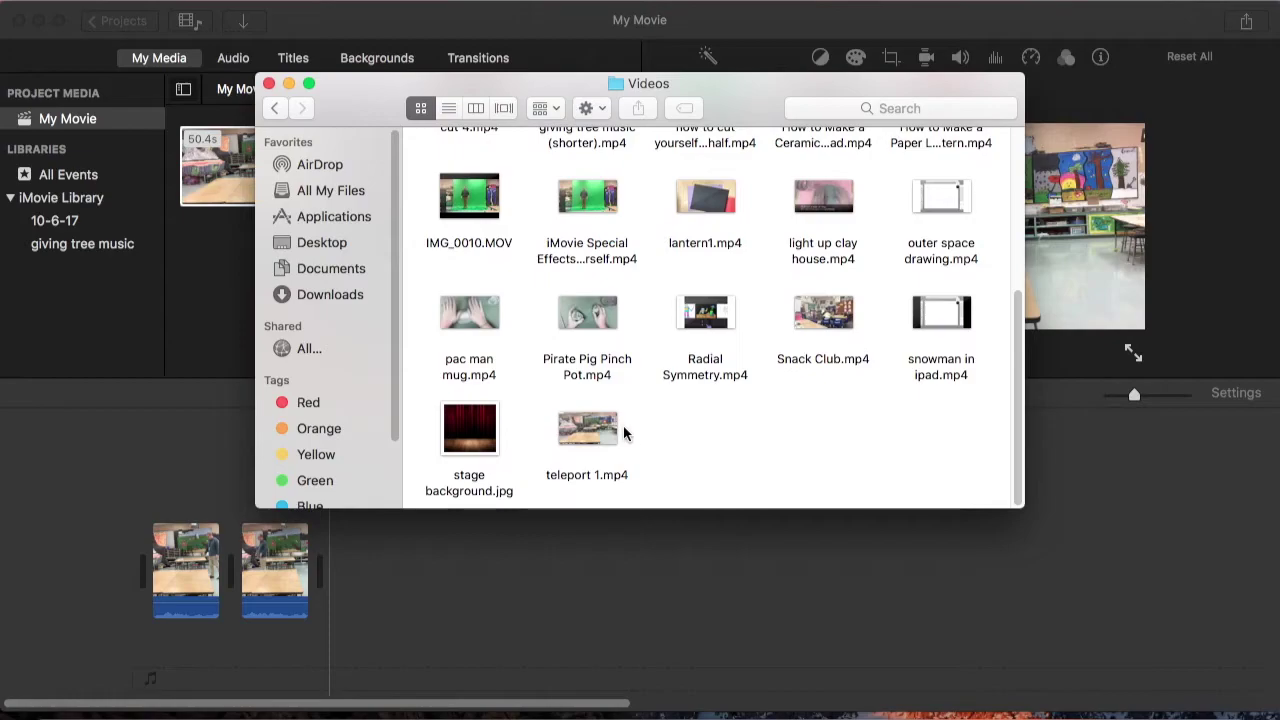
pyautogui.moveTo(603, 433); pyautogui.dragTo(203, 462)
pyautogui.click(519, 586)
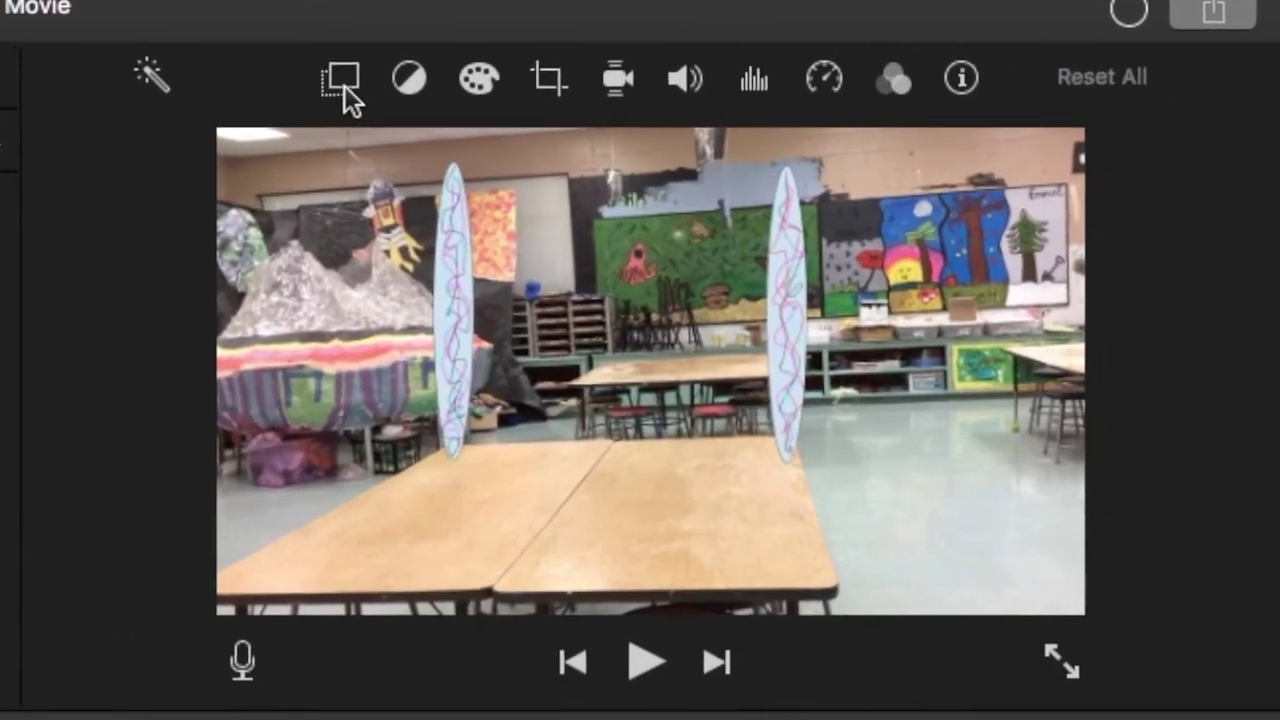
# Set the teleport clip's overlay style to Green/Blue Screen
pyautogui.click(620, 65)
pyautogui.click(283, 152)
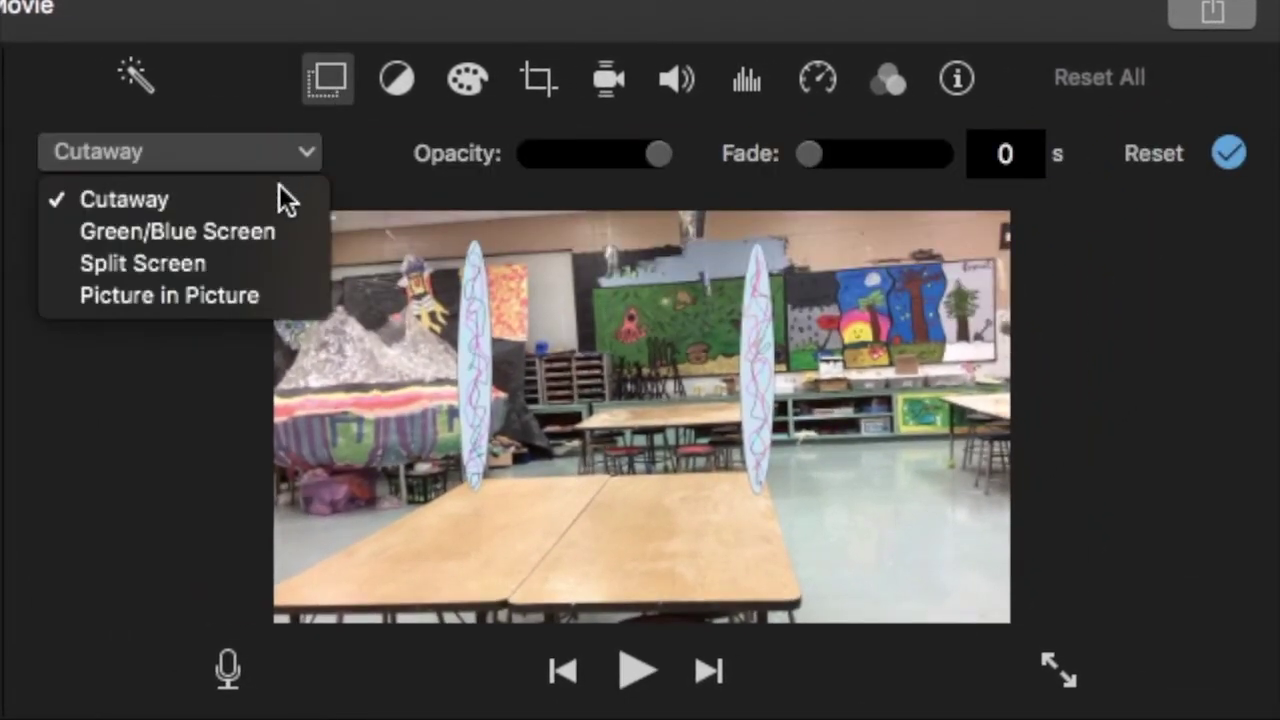
pyautogui.click(263, 232)
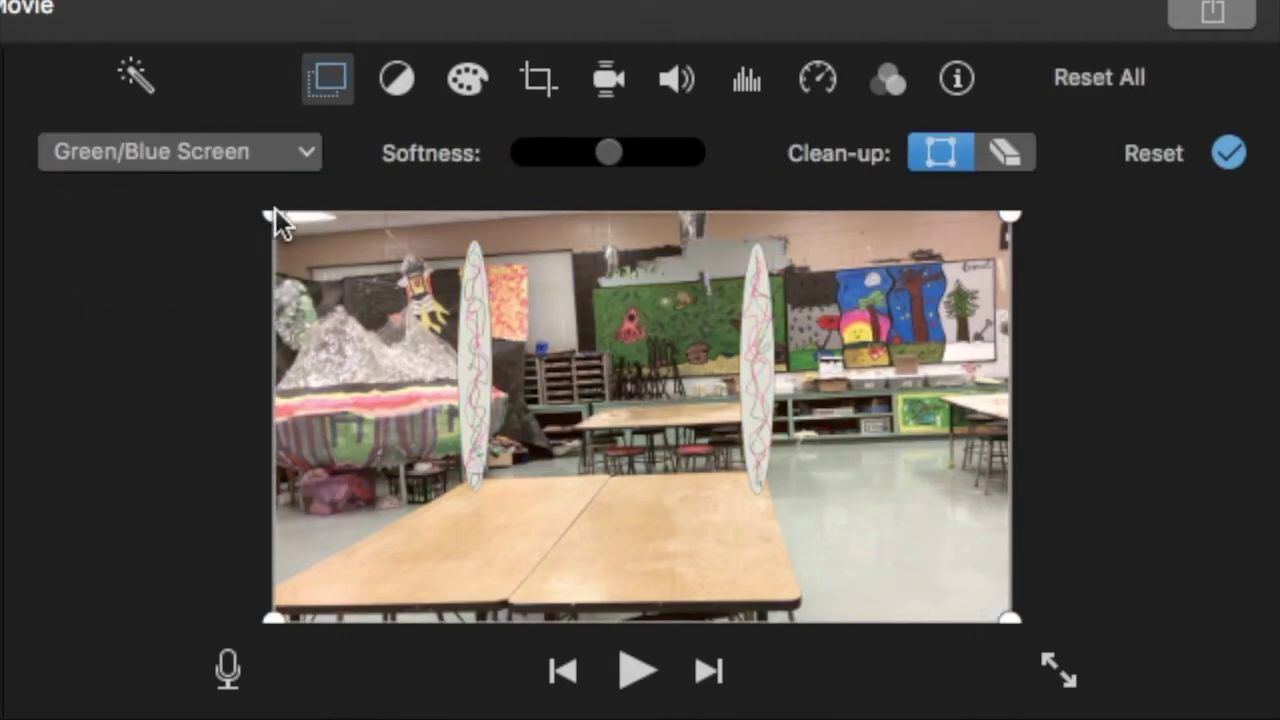
# Drag the four clean-up corners onto the edges of the two oval portals and apply
pyautogui.moveTo(275, 212); pyautogui.dragTo(477, 196)
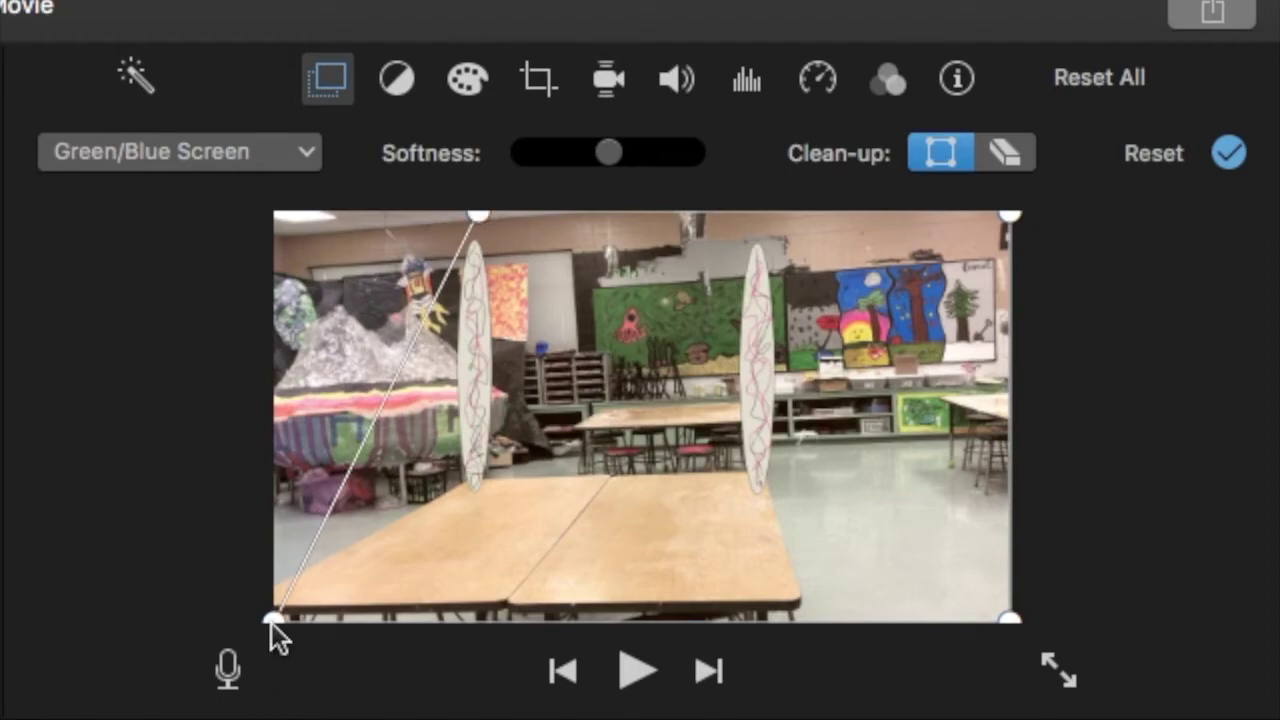
pyautogui.moveTo(271, 620); pyautogui.dragTo(463, 476)
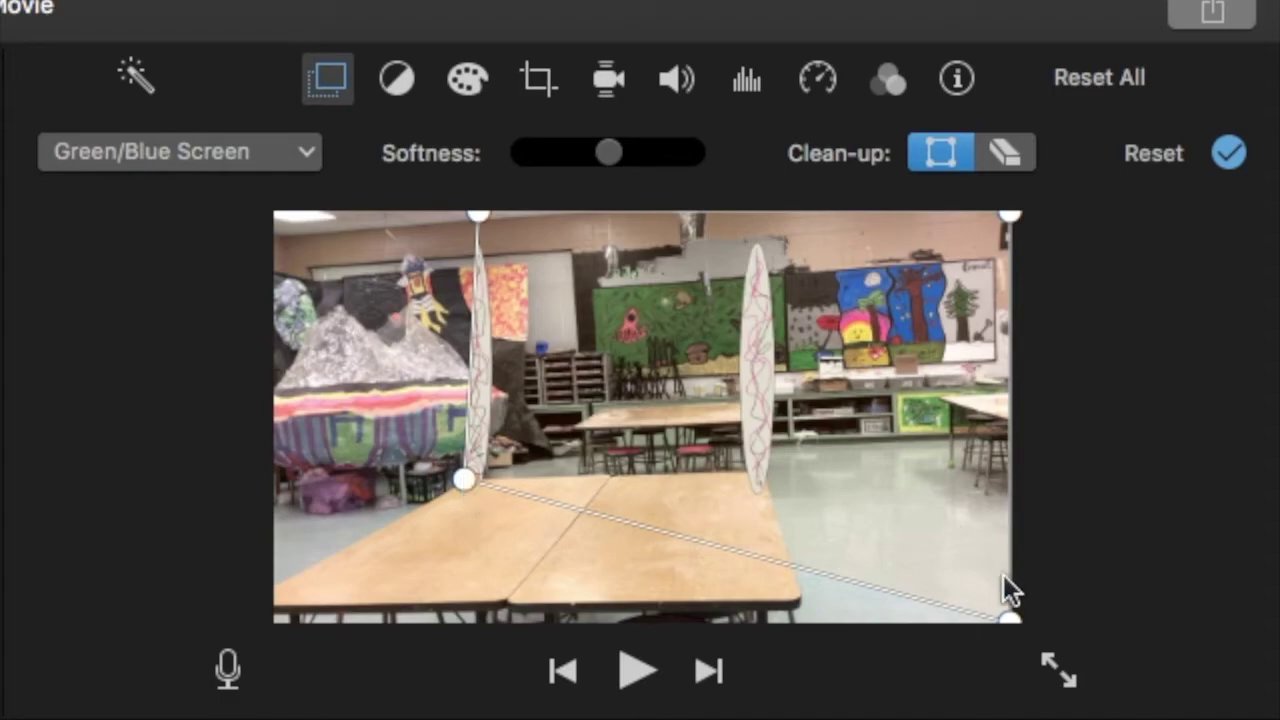
pyautogui.moveTo(1012, 622); pyautogui.dragTo(763, 472)
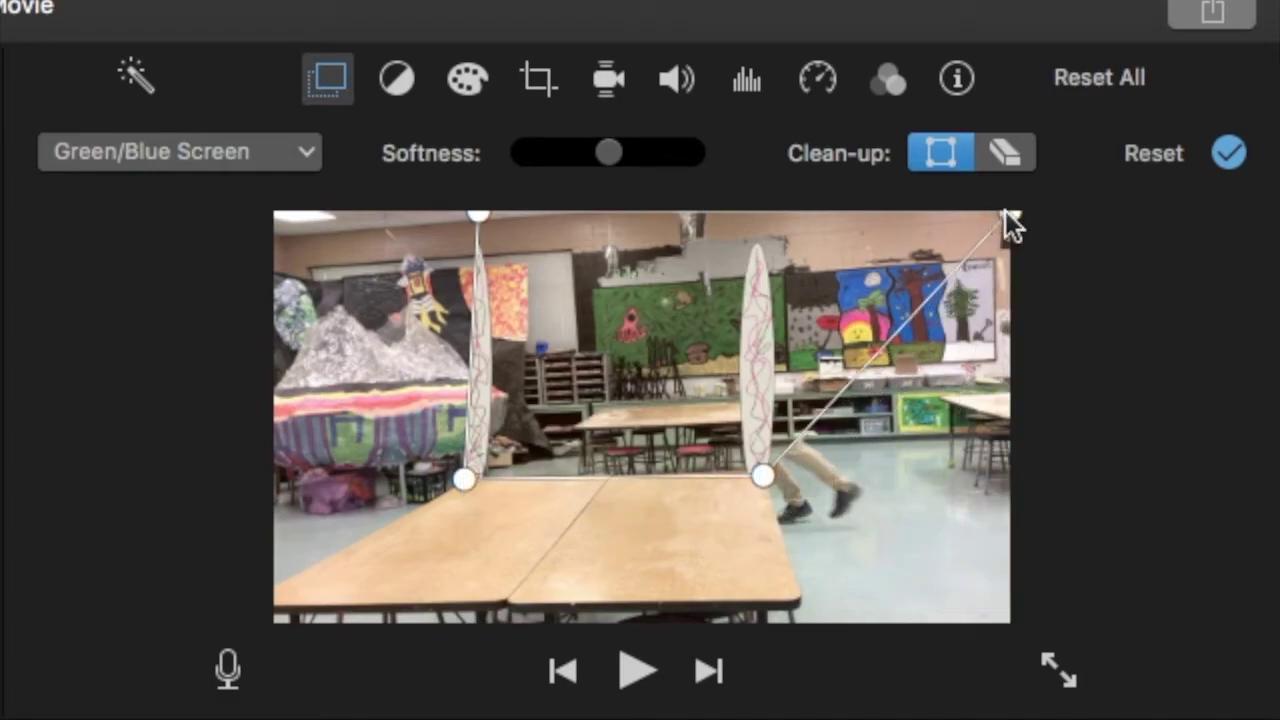
pyautogui.moveTo(1007, 214); pyautogui.dragTo(757, 220)
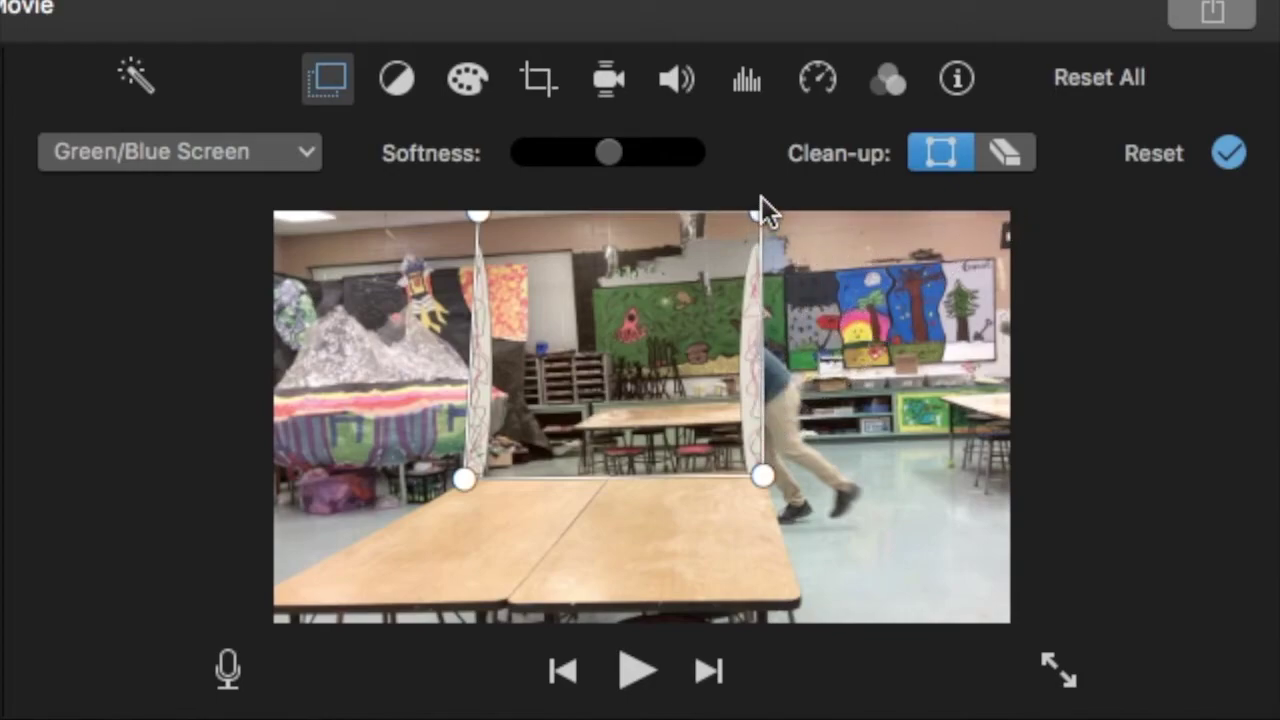
pyautogui.moveTo(487, 216); pyautogui.dragTo(475, 214)
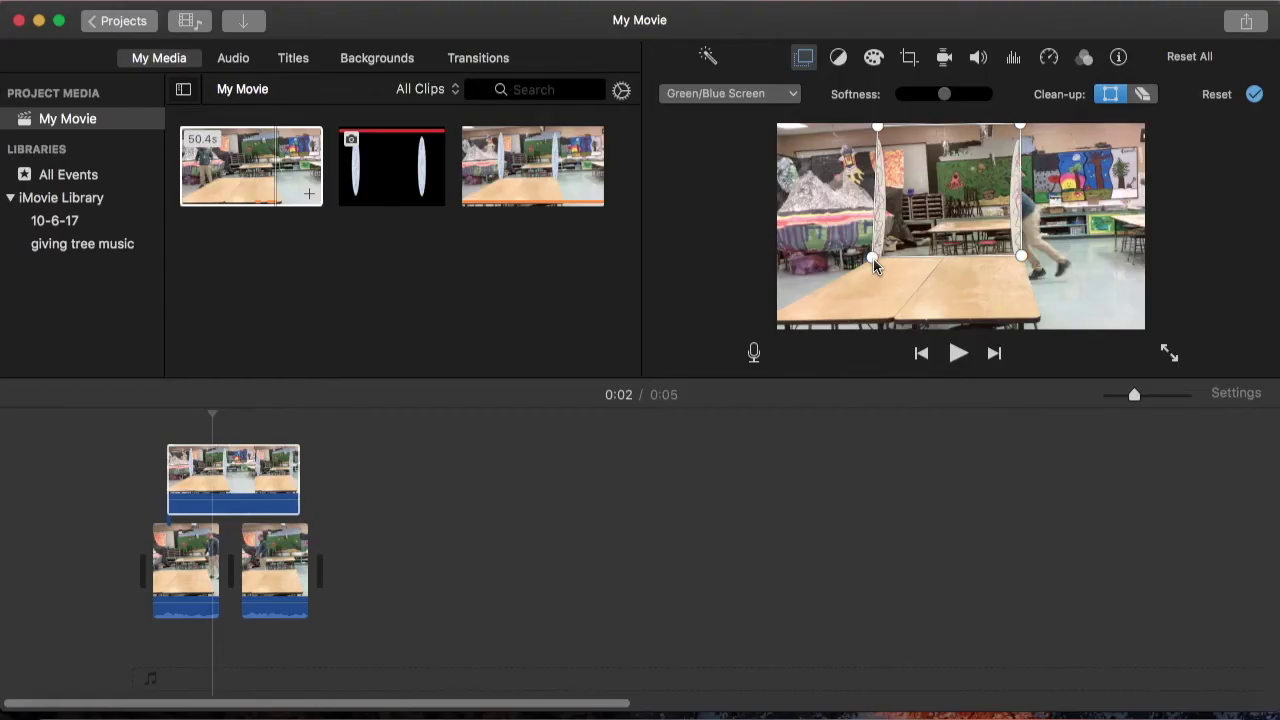
pyautogui.click(1255, 95)
pyautogui.press('space')
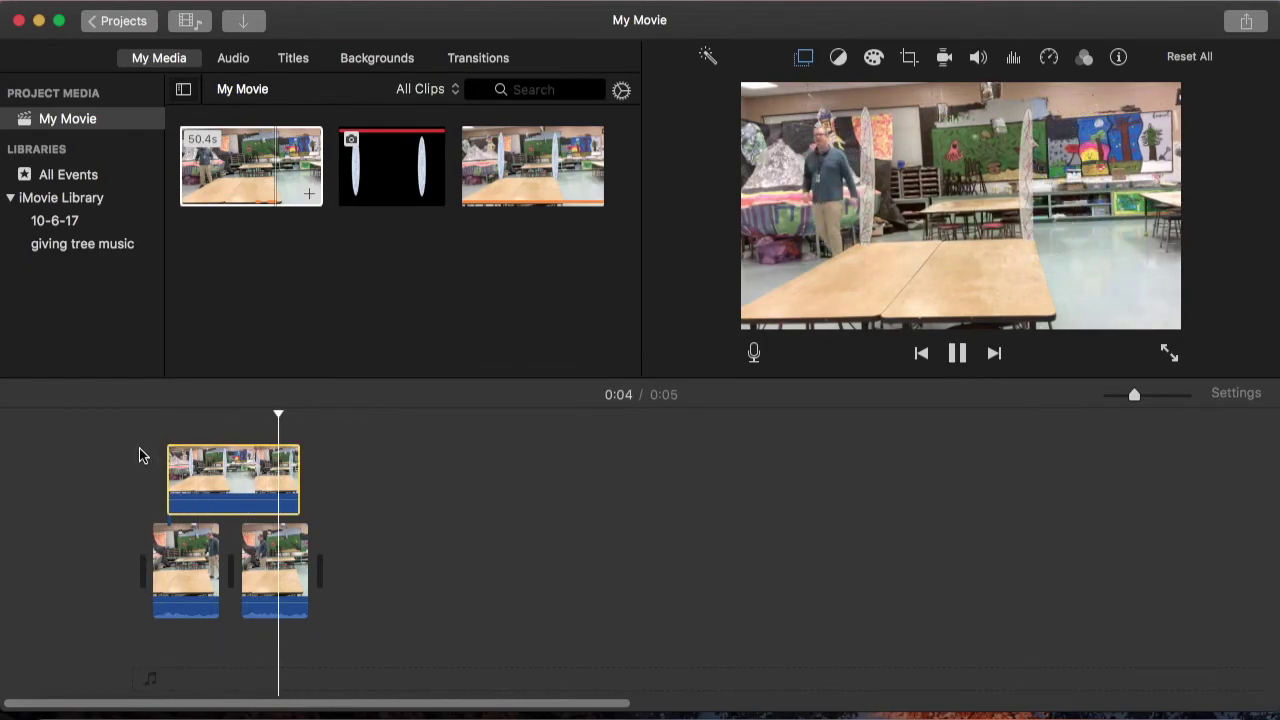
pyautogui.press('space')
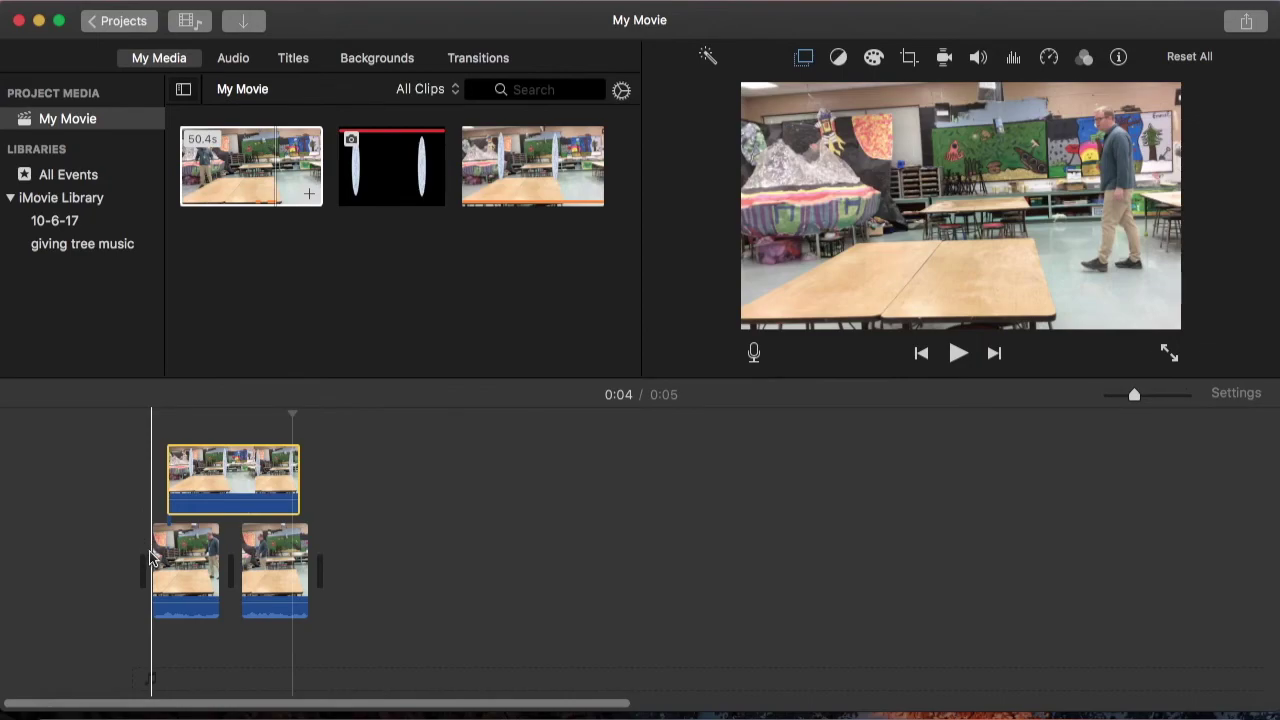
pyautogui.click(217, 460)
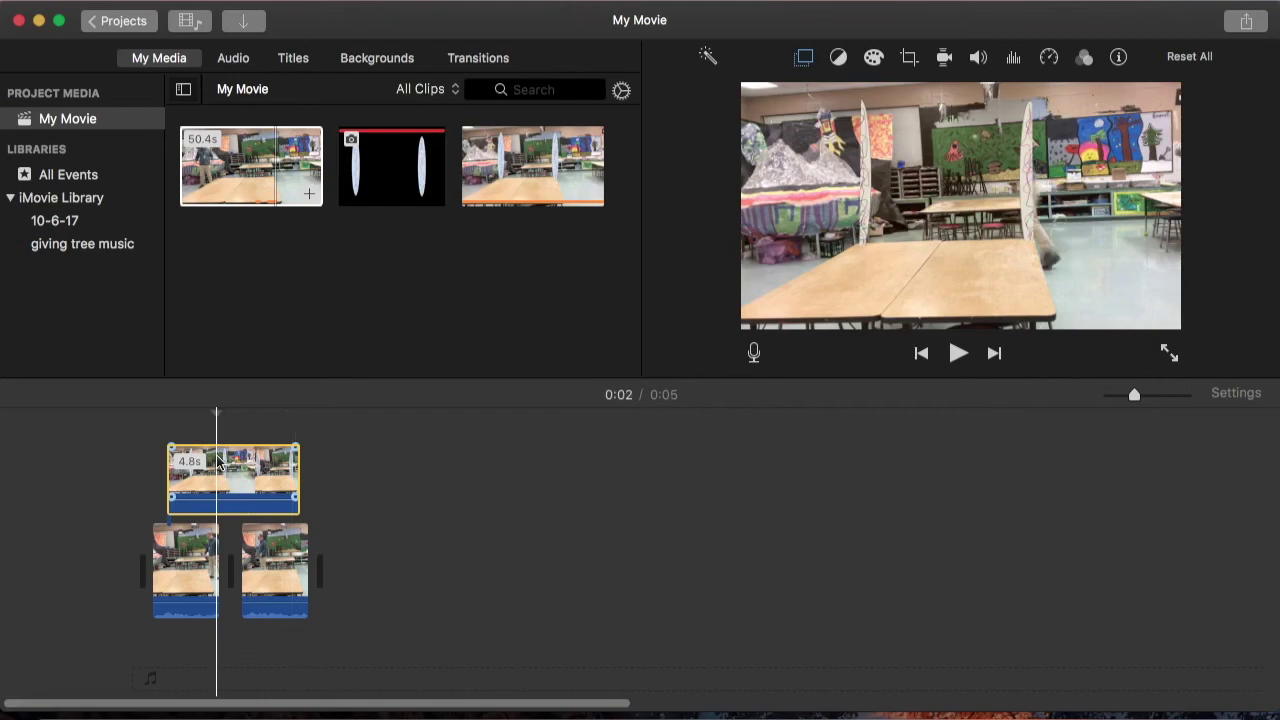